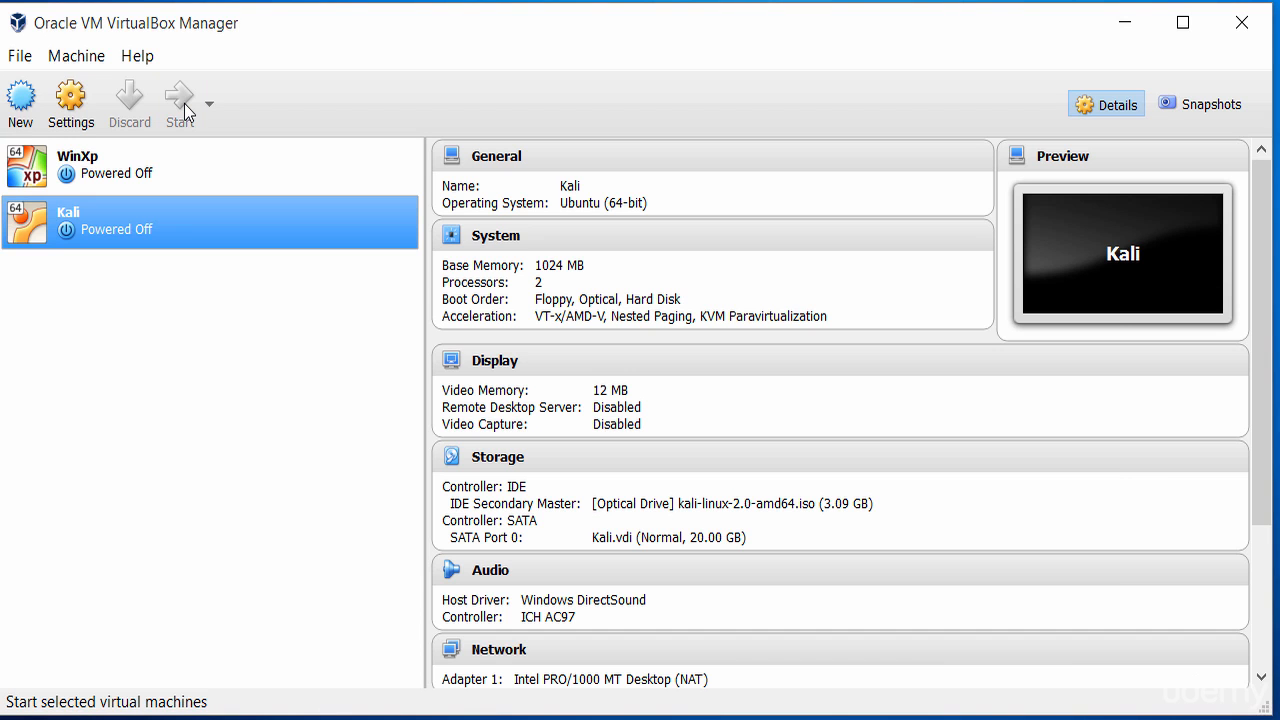
Start the Kali VM and let it capture mouse and keyboard, hiding future capture notices
click(185, 112)
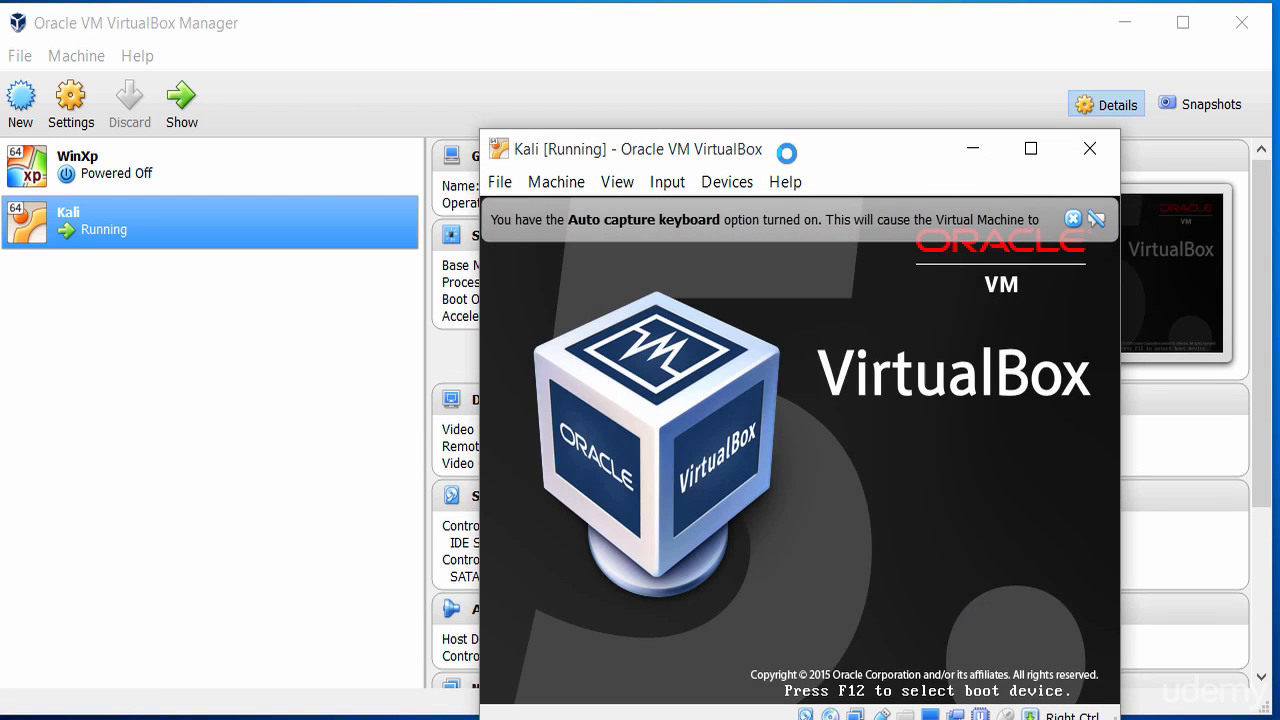
drag(757, 151, 670, 99)
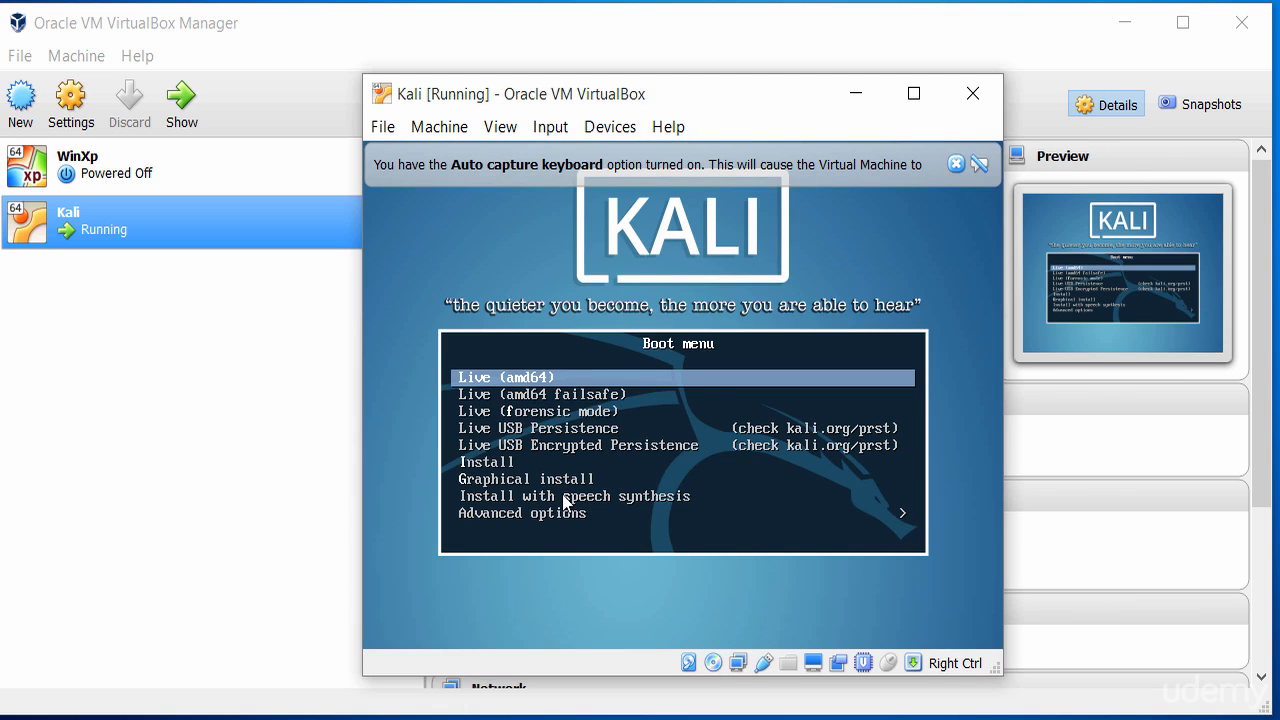
click(672, 483)
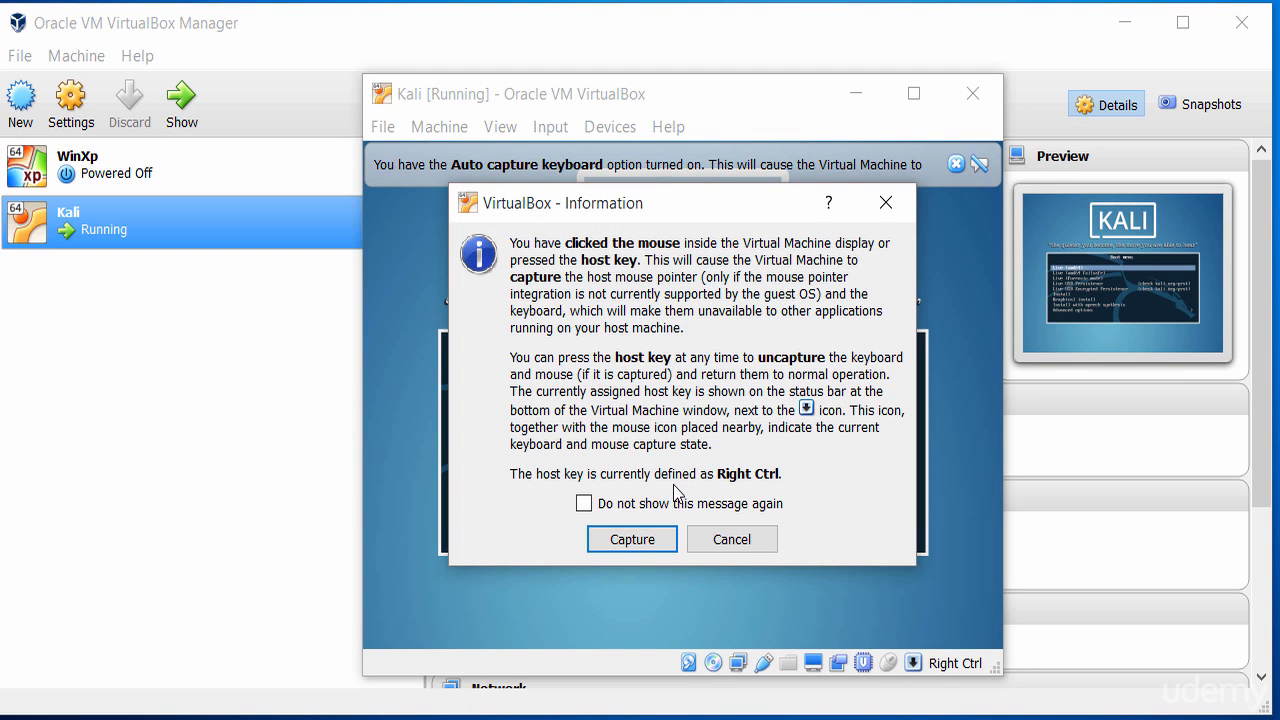
click(584, 505)
click(645, 546)
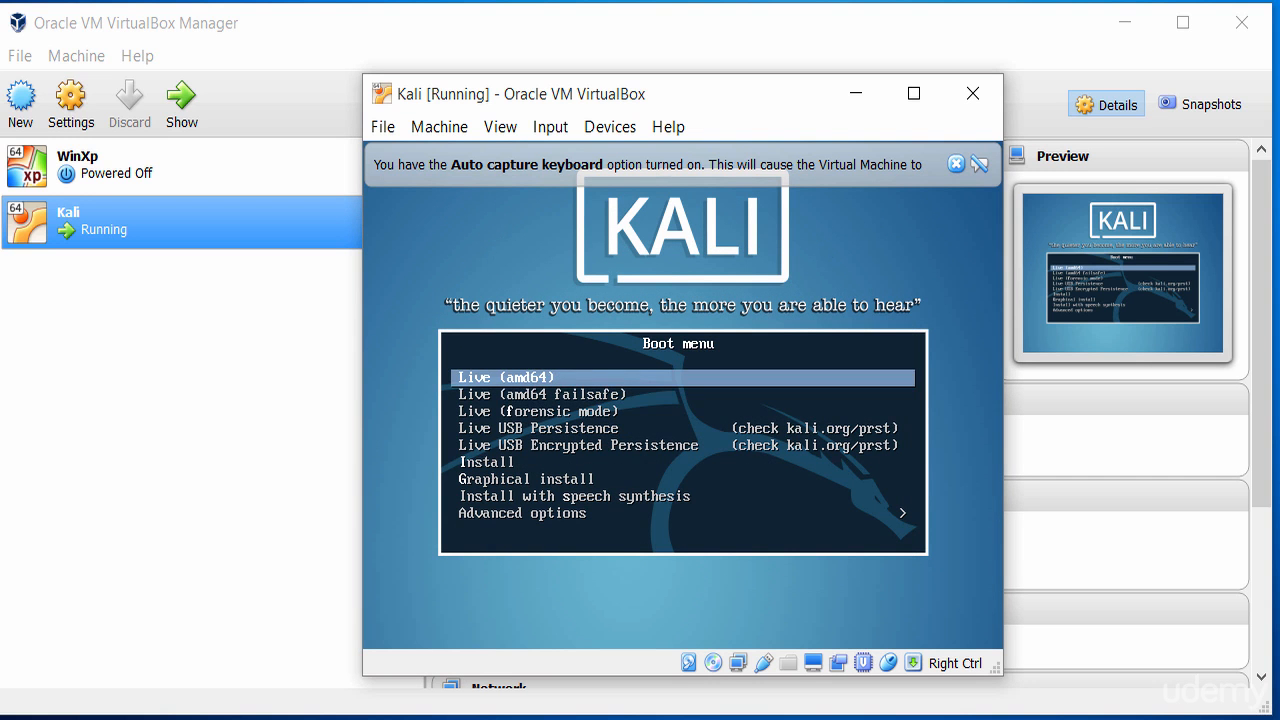
Highlight the Install entry in the Kali boot menu
key(Down)
key(Down)
key(Down)
key(Down)
key(Up)
key(Up)
key(Up)
key(Up)
key(Down)
key(Down)
key(Down)
key(Down)
key(Down)
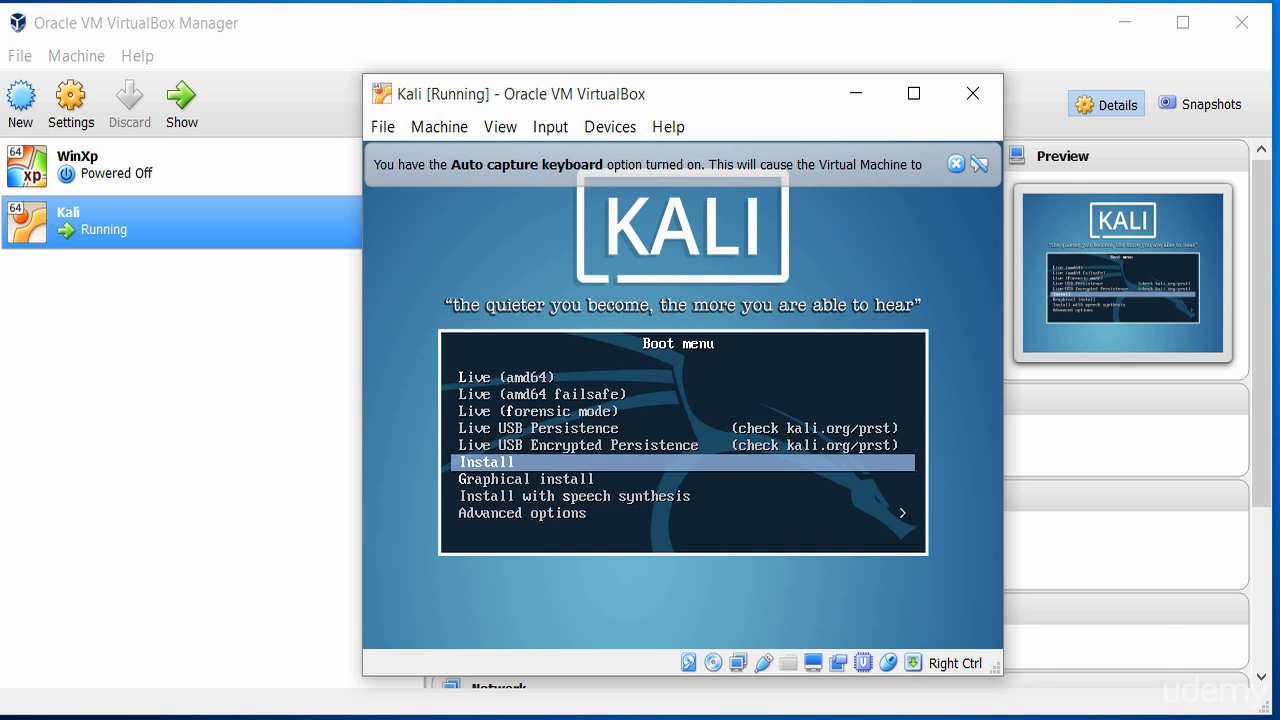
Launch the text-mode installer and dismiss the VirtualBox notification banners
key(Return)
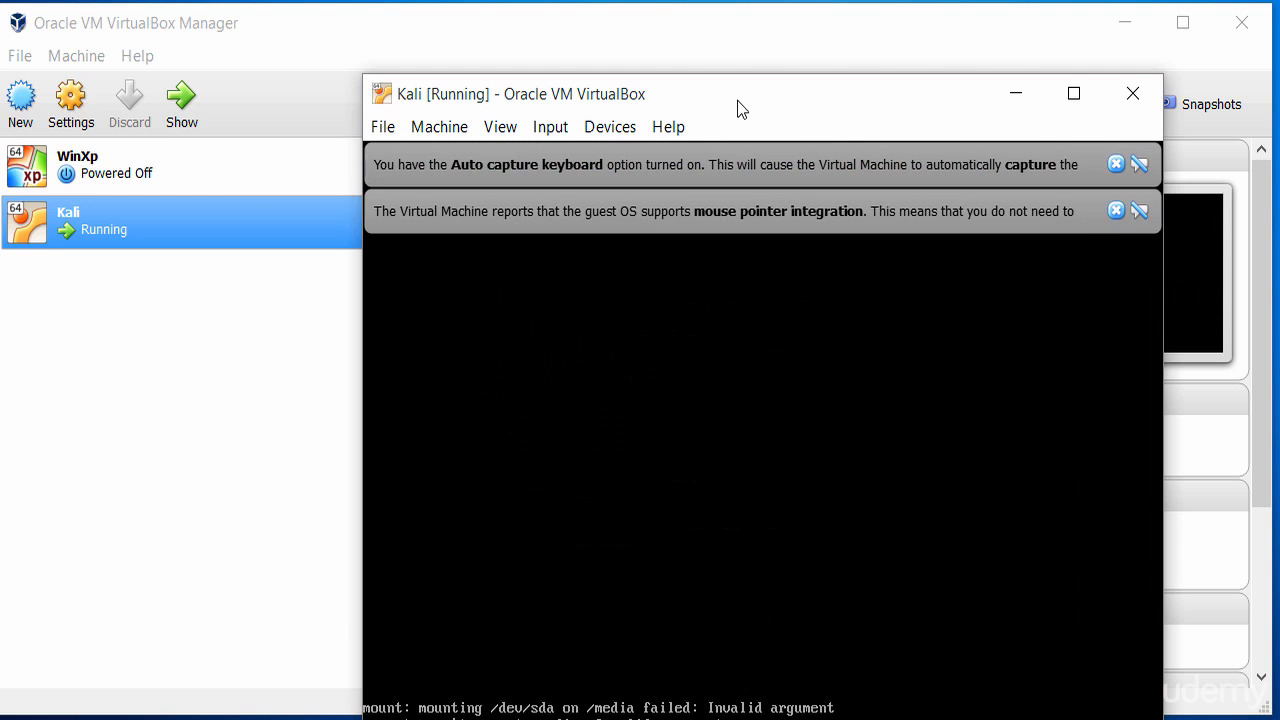
drag(731, 80, 646, 16)
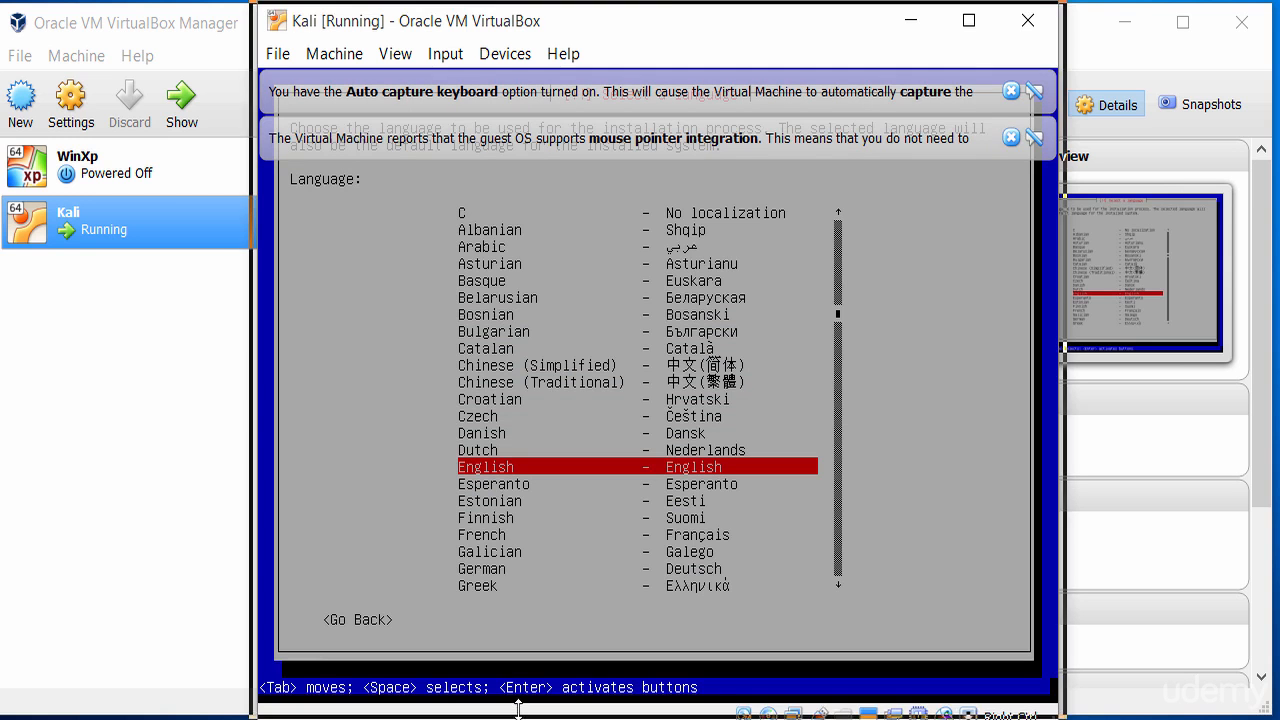
drag(518, 719, 520, 709)
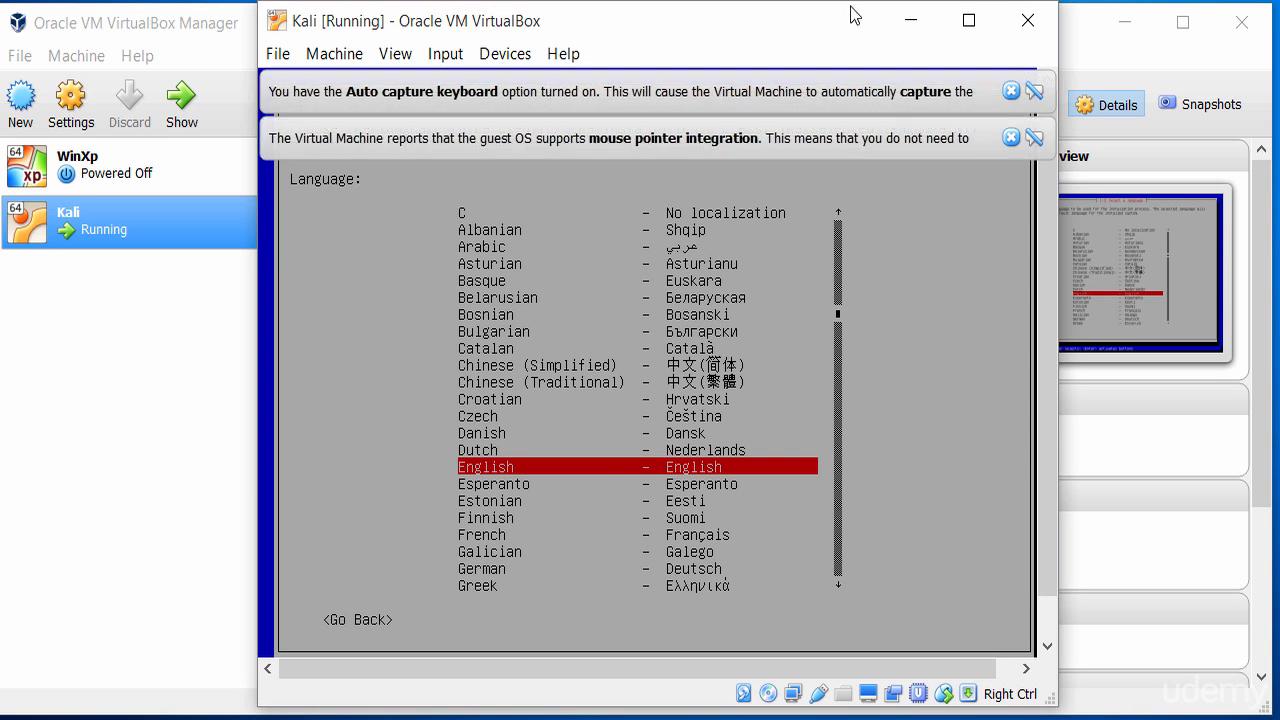
click(1011, 138)
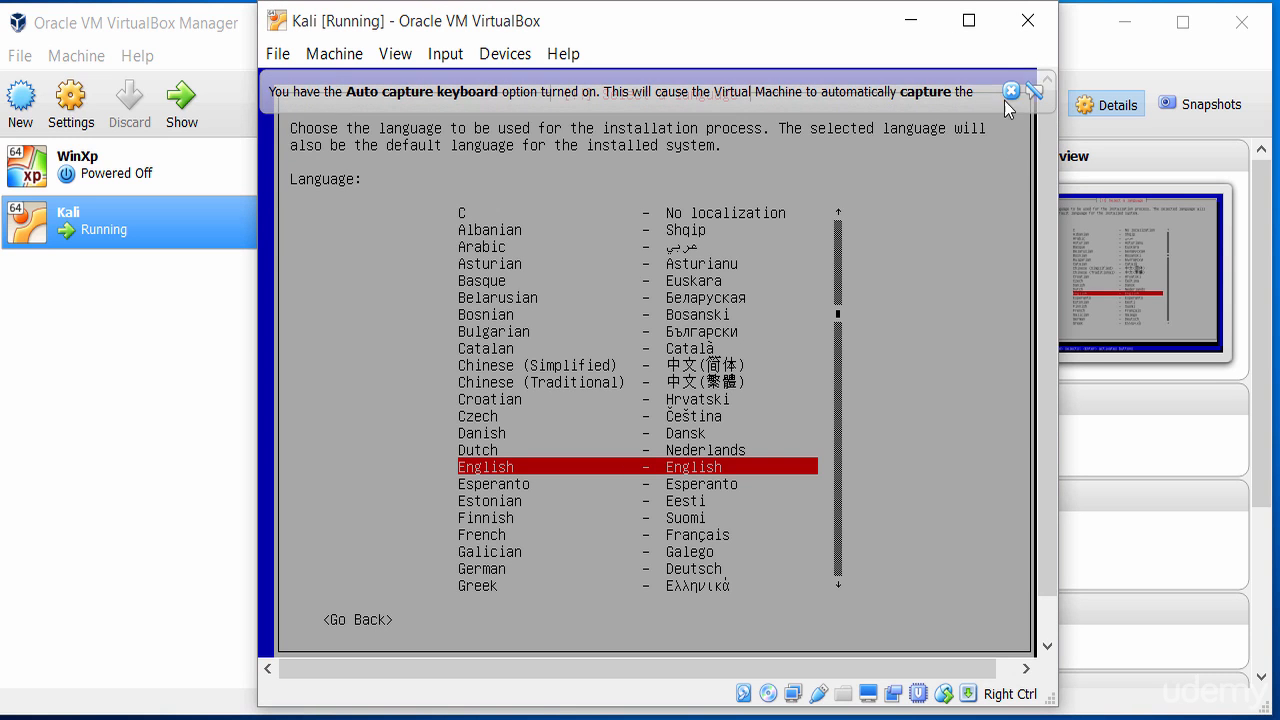
click(1011, 91)
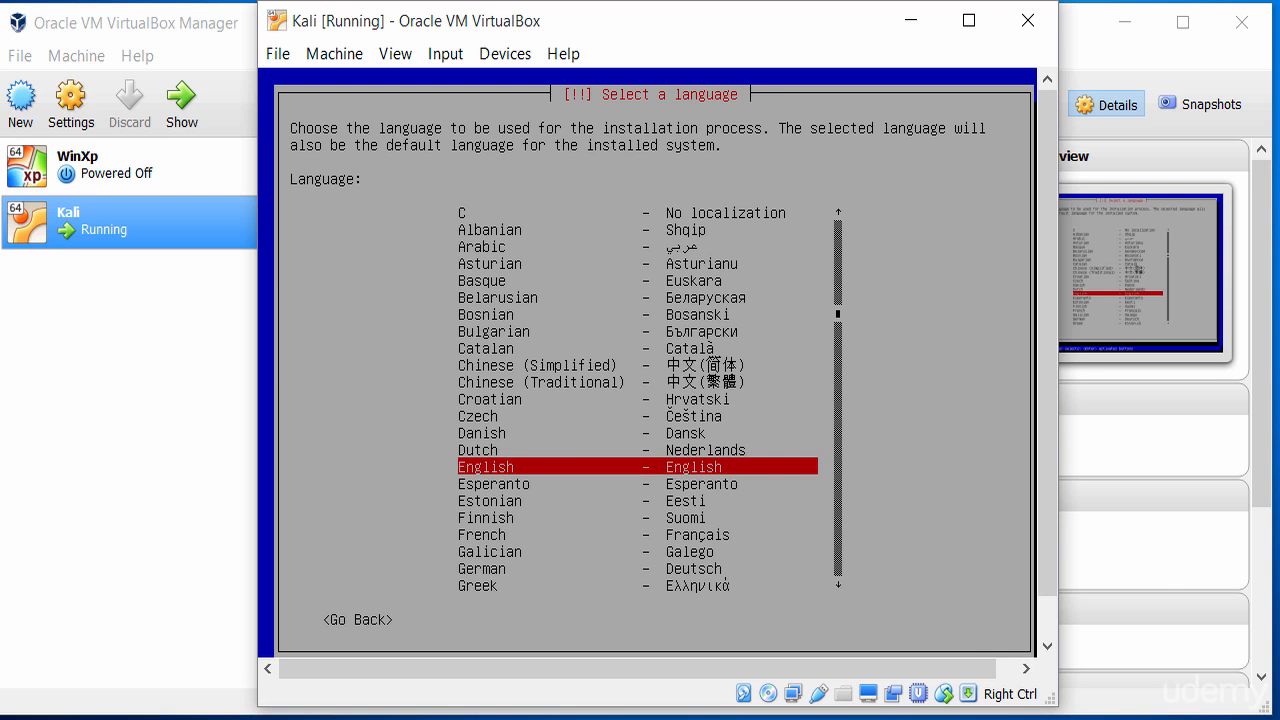
Choose English as the language, confirm the location, and accept the American English keymap
key(Return)
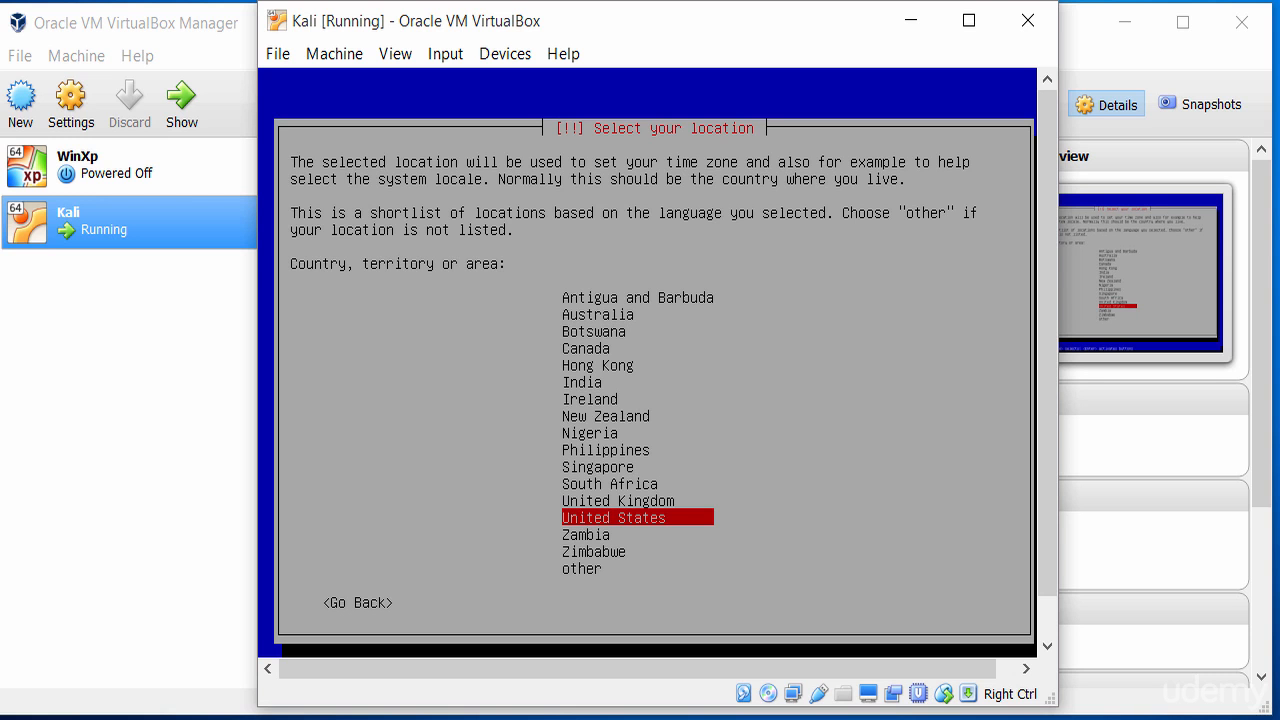
key(Up)
key(Up)
key(Up)
key(Up)
key(Up)
key(Up)
key(Up)
key(Up)
key(Up)
key(Up)
key(Up)
key(Up)
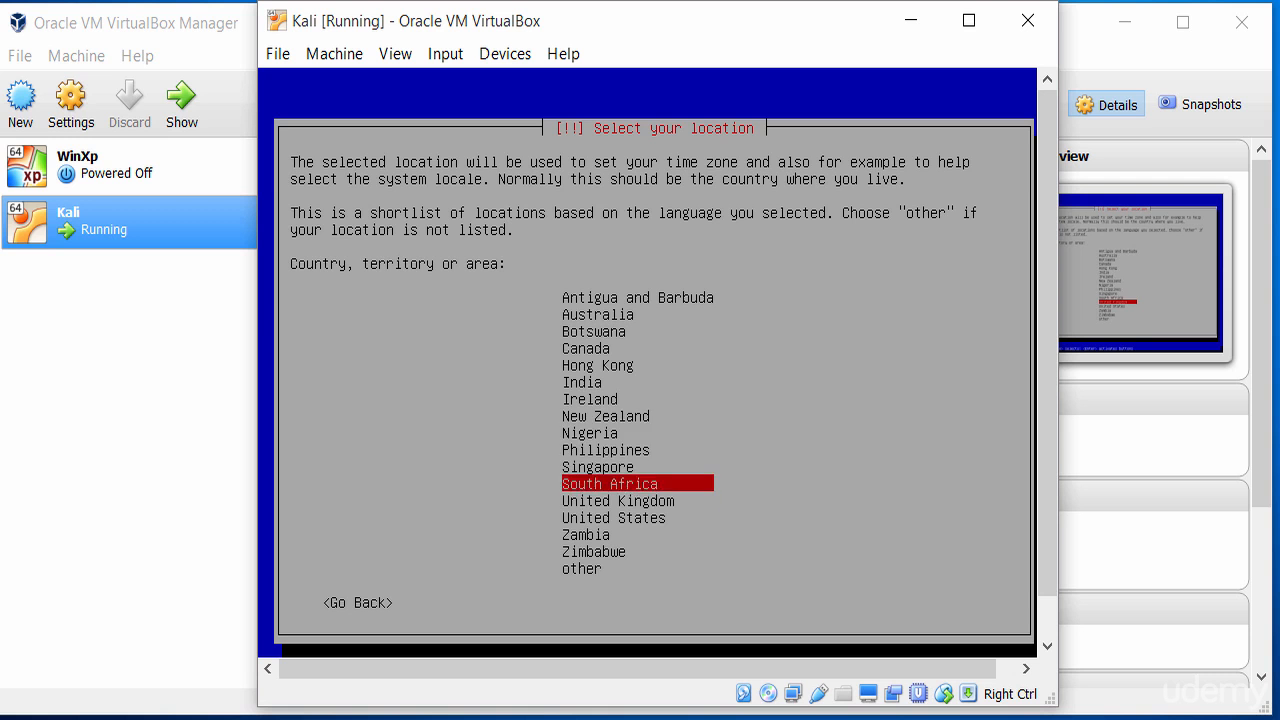
key(Down)
key(Down)
key(Down)
key(Down)
key(Down)
key(Down)
key(Down)
key(Down)
key(Down)
key(Down)
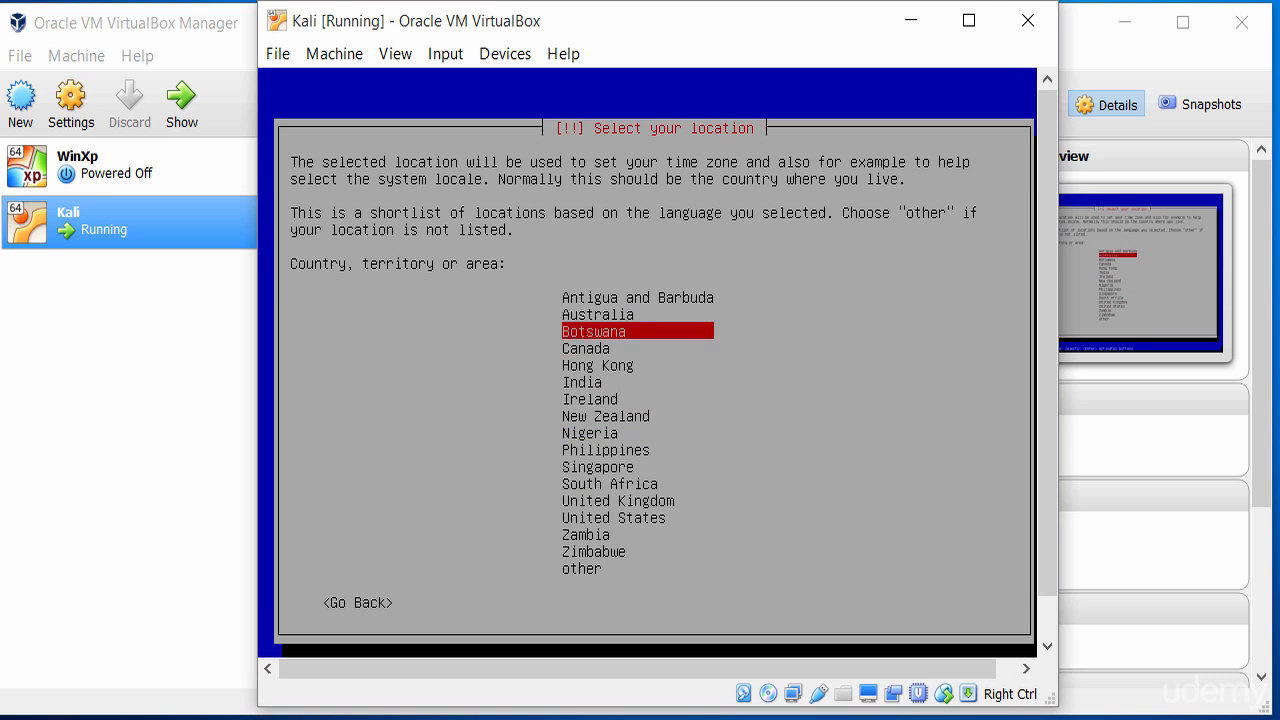
key(Down)
key(Down)
key(Up)
key(Return)
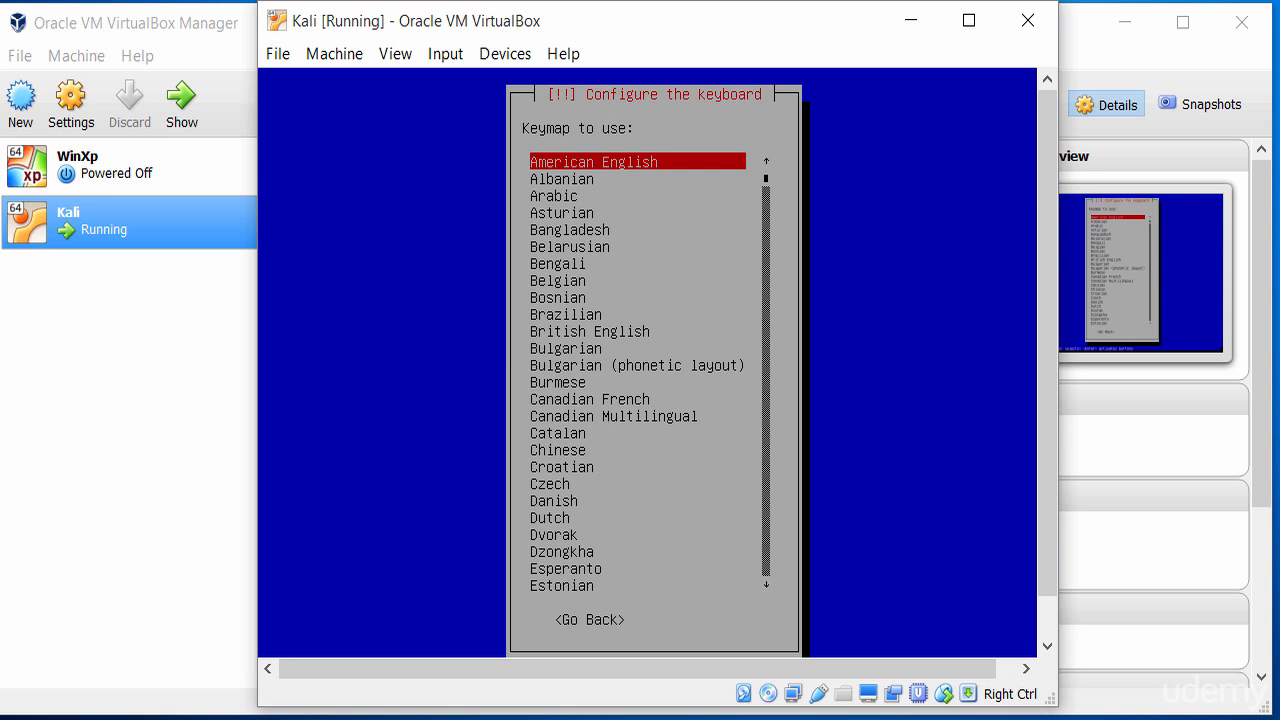
key(Return)
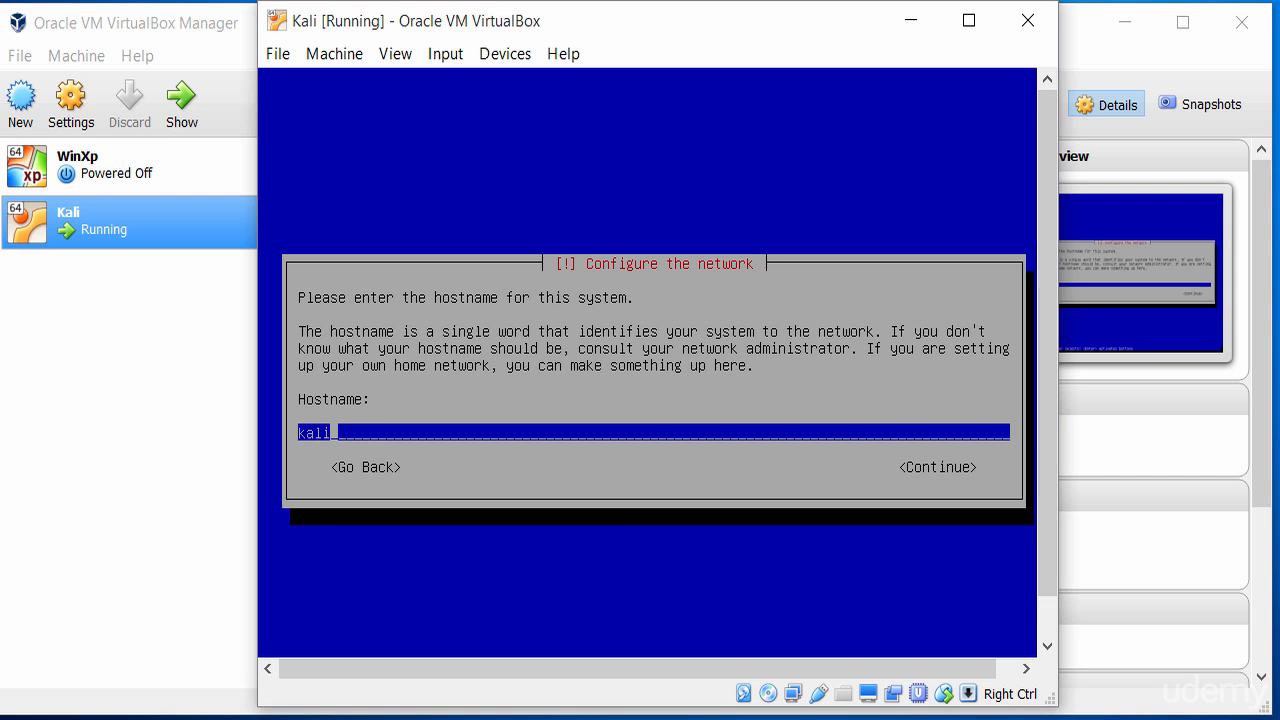
Keep the hostname 'kali' and enter test.local as the domain name
key(Tab)
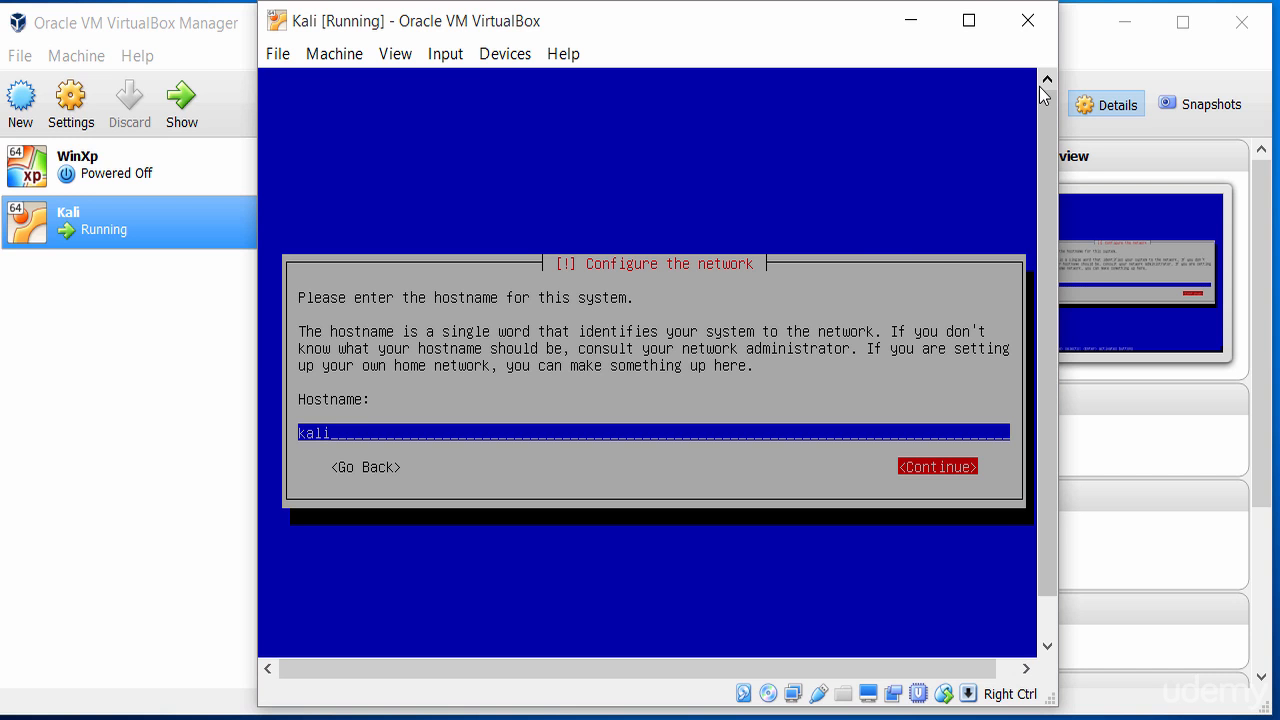
key(Return)
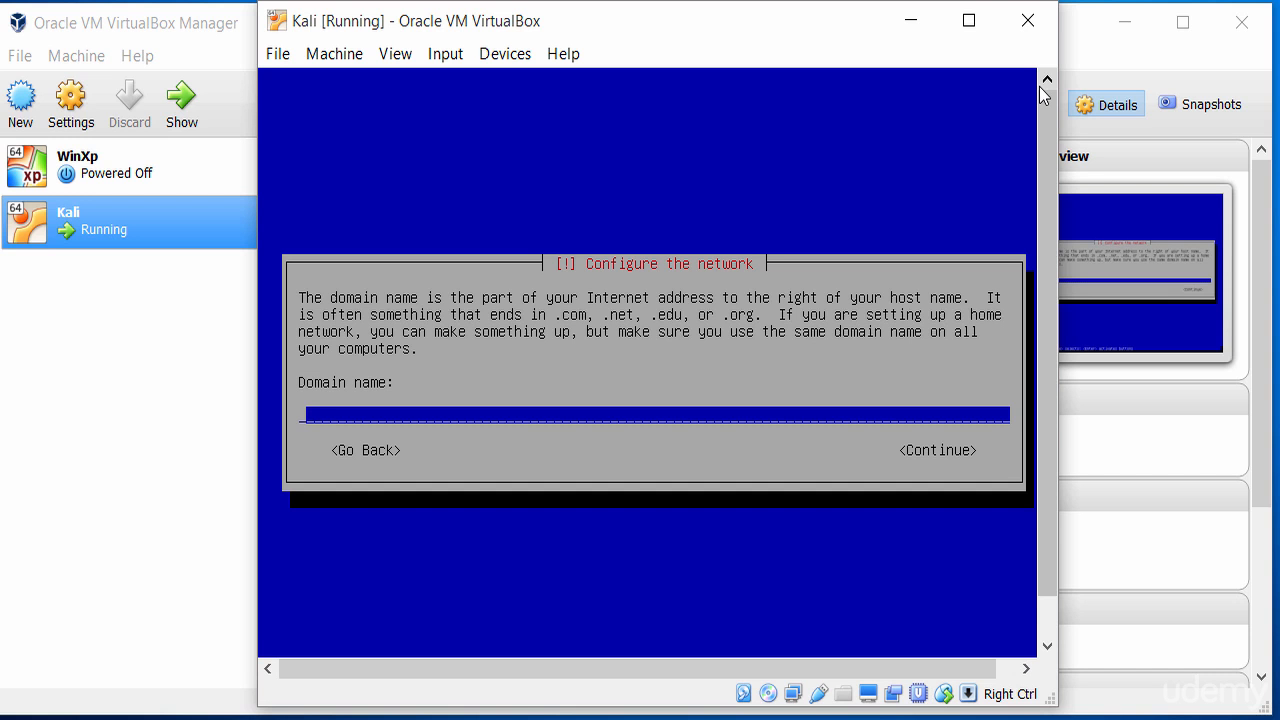
text(test.local)
key(Tab)
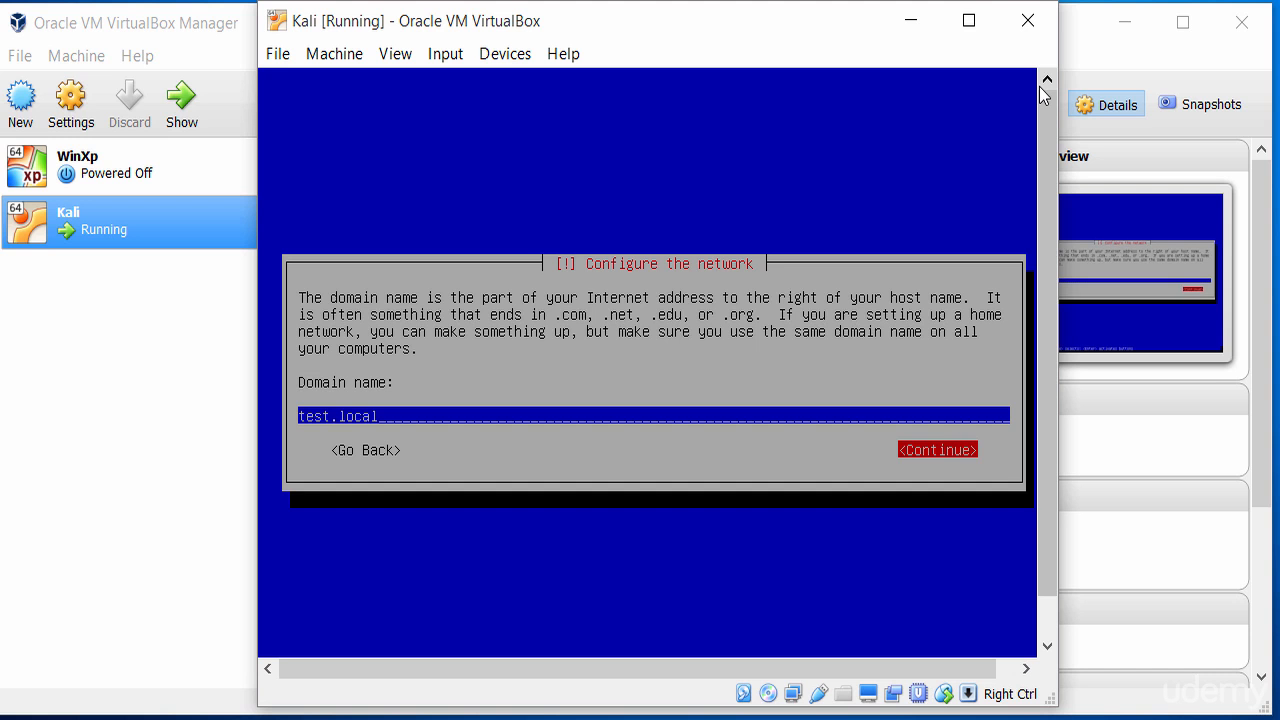
key(Return)
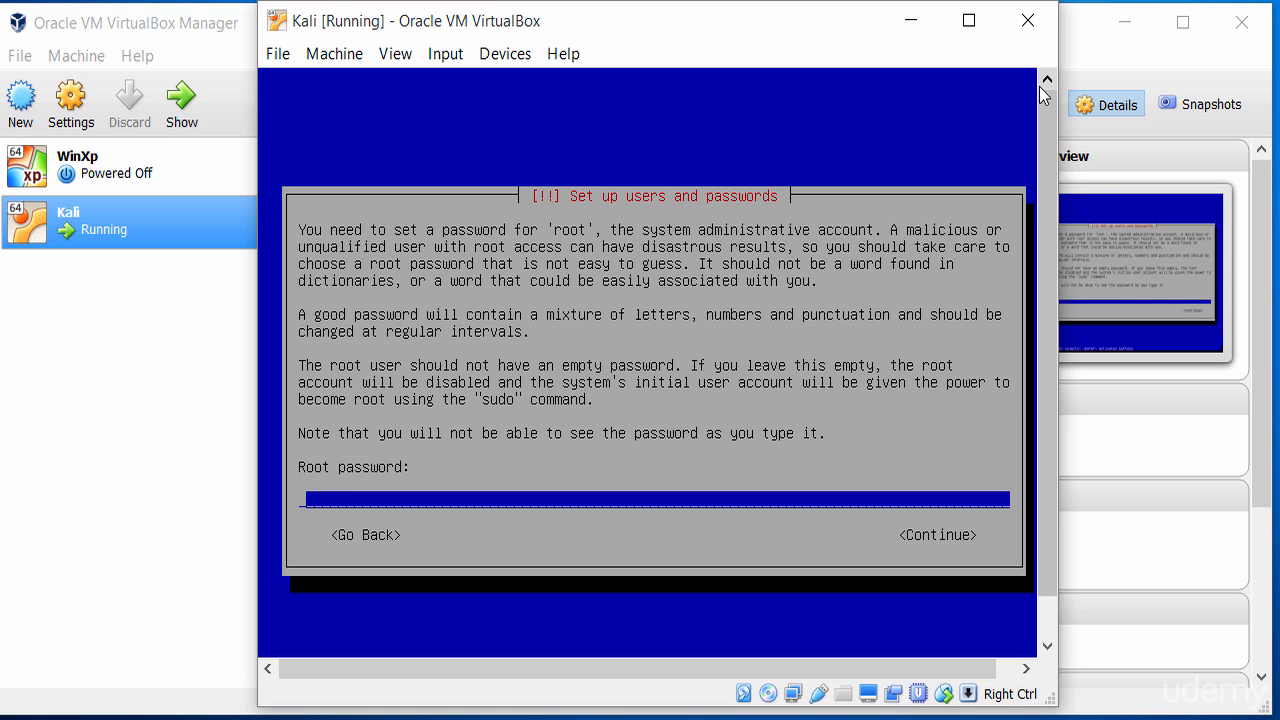
Enter the root password and repeat it to confirm
text(******)
key(Tab)
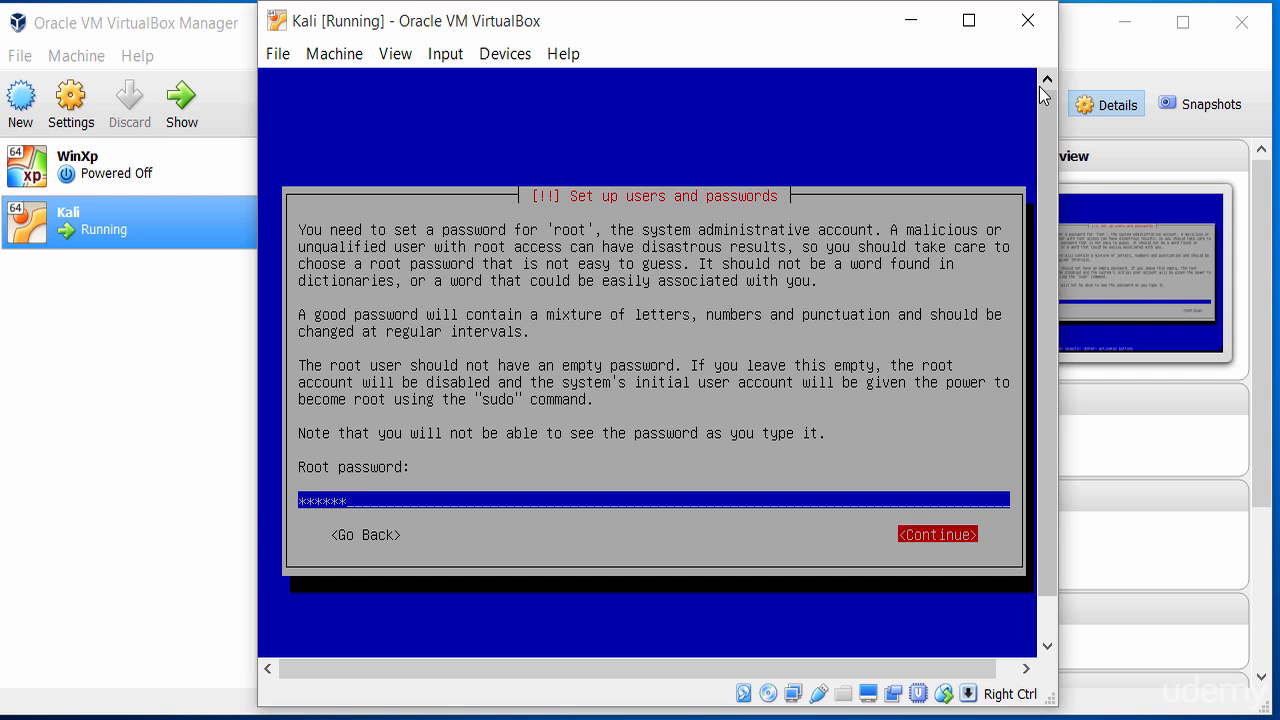
key(Return)
text(******)
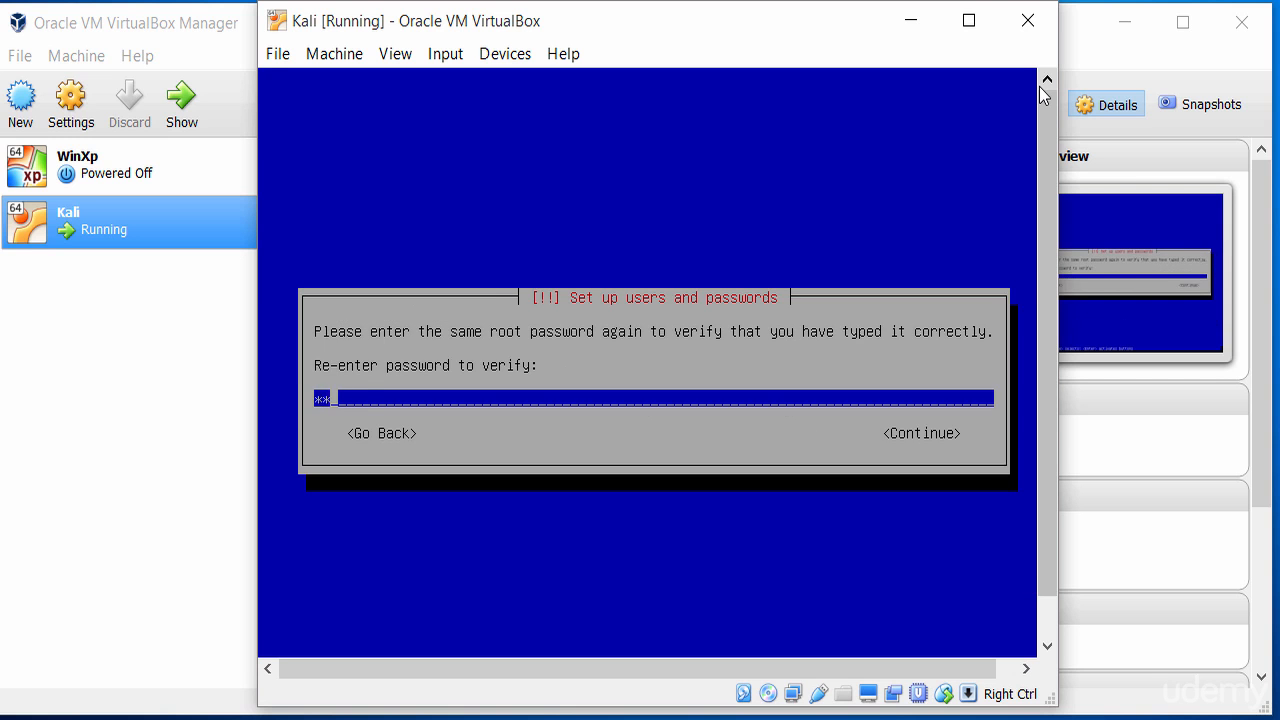
key(Return)
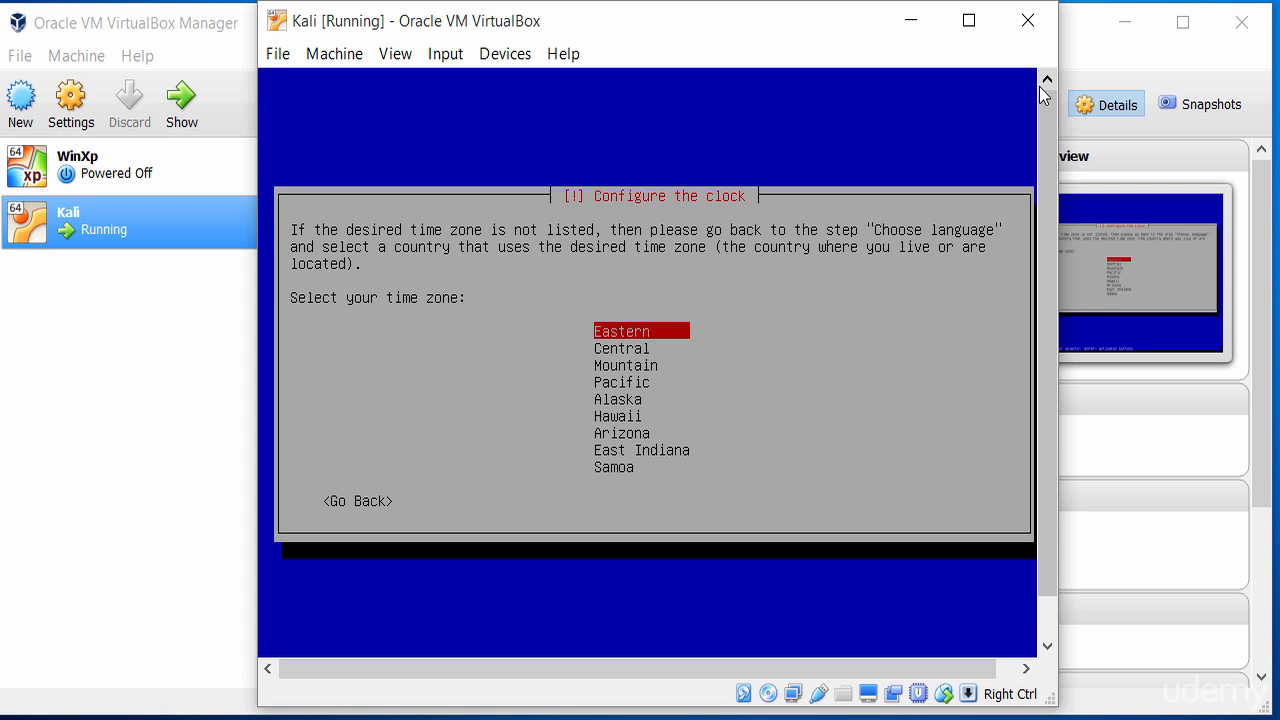
Select the Central time zone
key(Down)
key(Down)
key(Down)
key(Down)
key(Down)
key(Down)
key(Down)
key(Down)
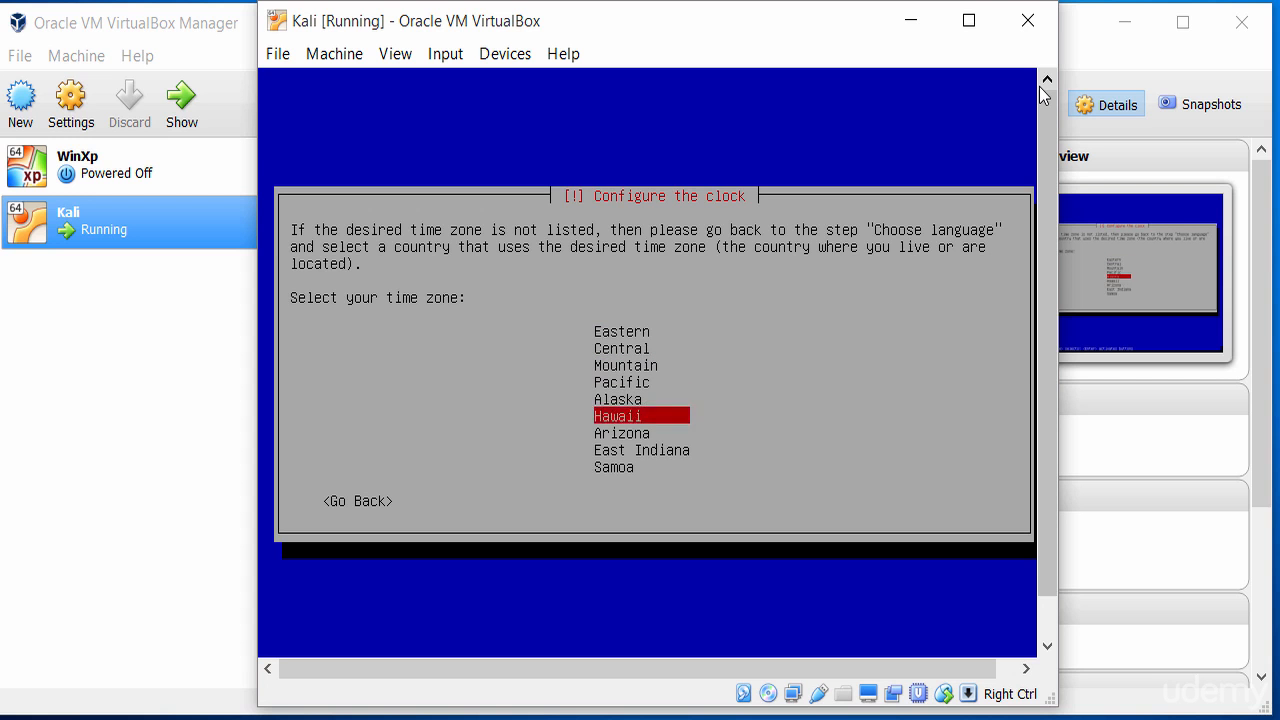
key(Up)
key(Up)
key(Up)
key(Up)
key(Up)
key(Up)
key(Up)
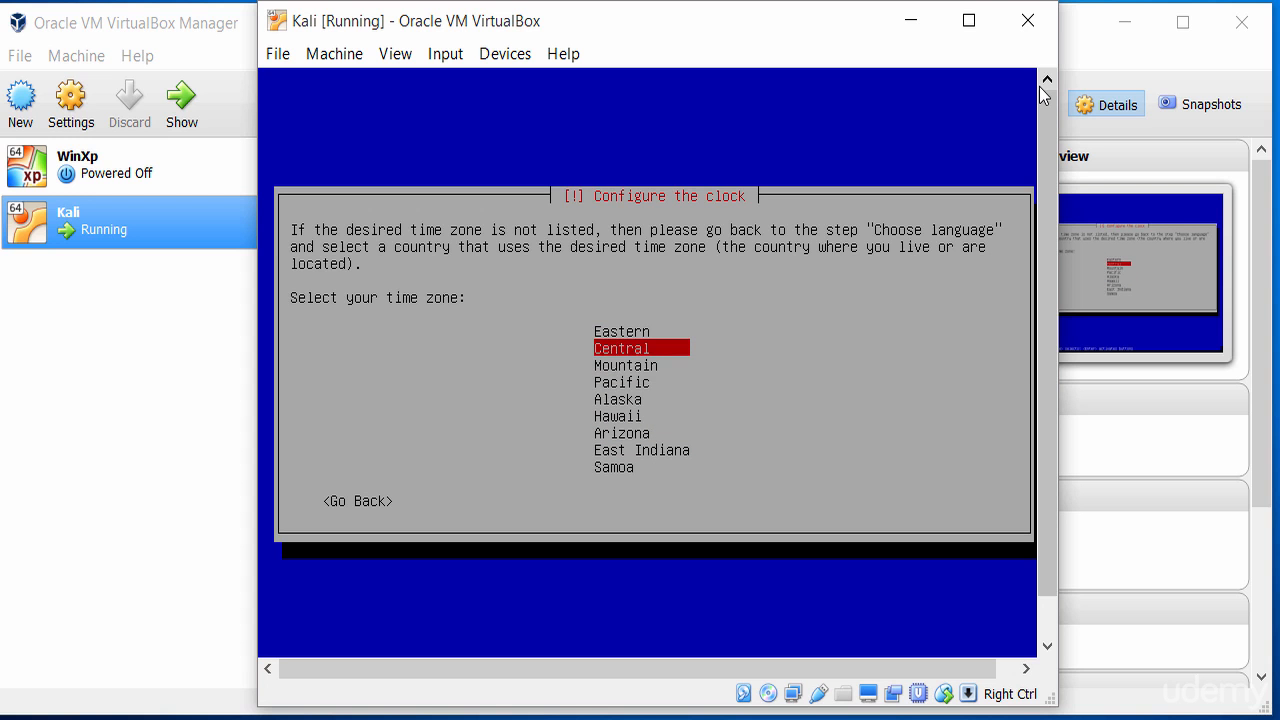
key(Return)
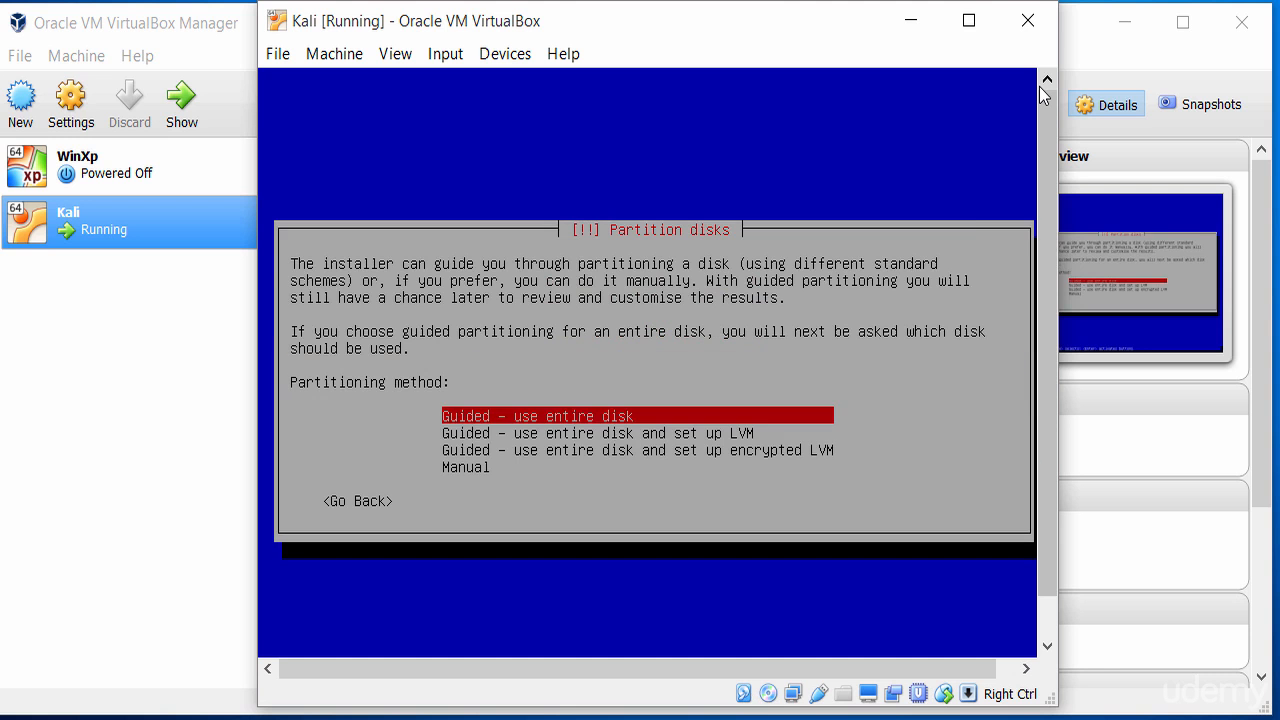
Select Manual from the list of partitioning methods
key(Down)
key(Up)
key(Down)
key(Down)
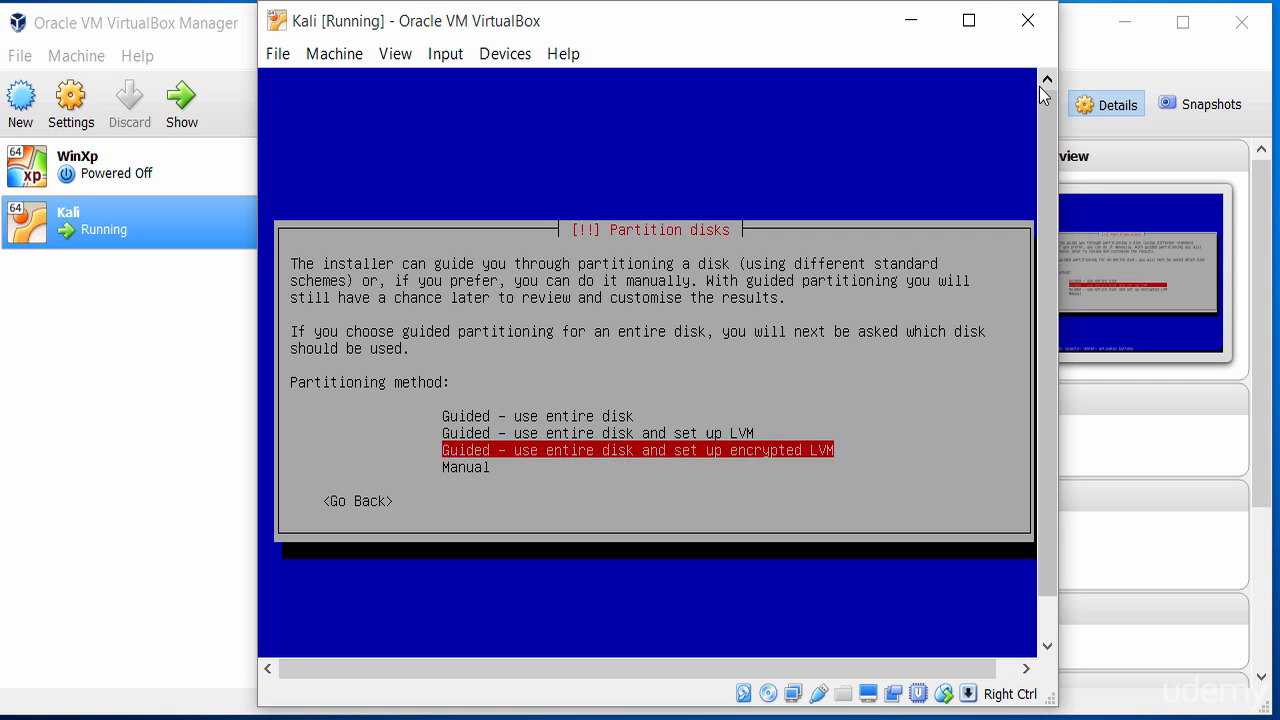
key(Up)
key(Up)
key(Up)
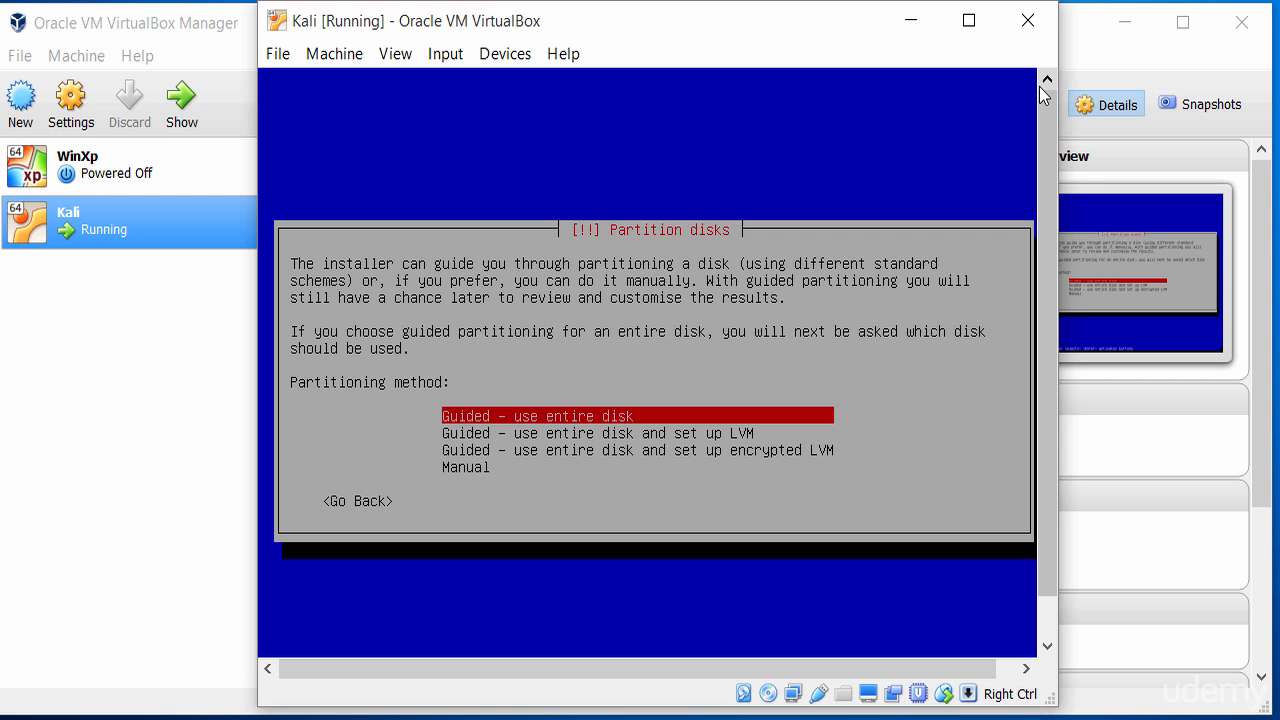
key(Down)
key(Down)
key(Up)
key(Up)
key(Down)
key(Down)
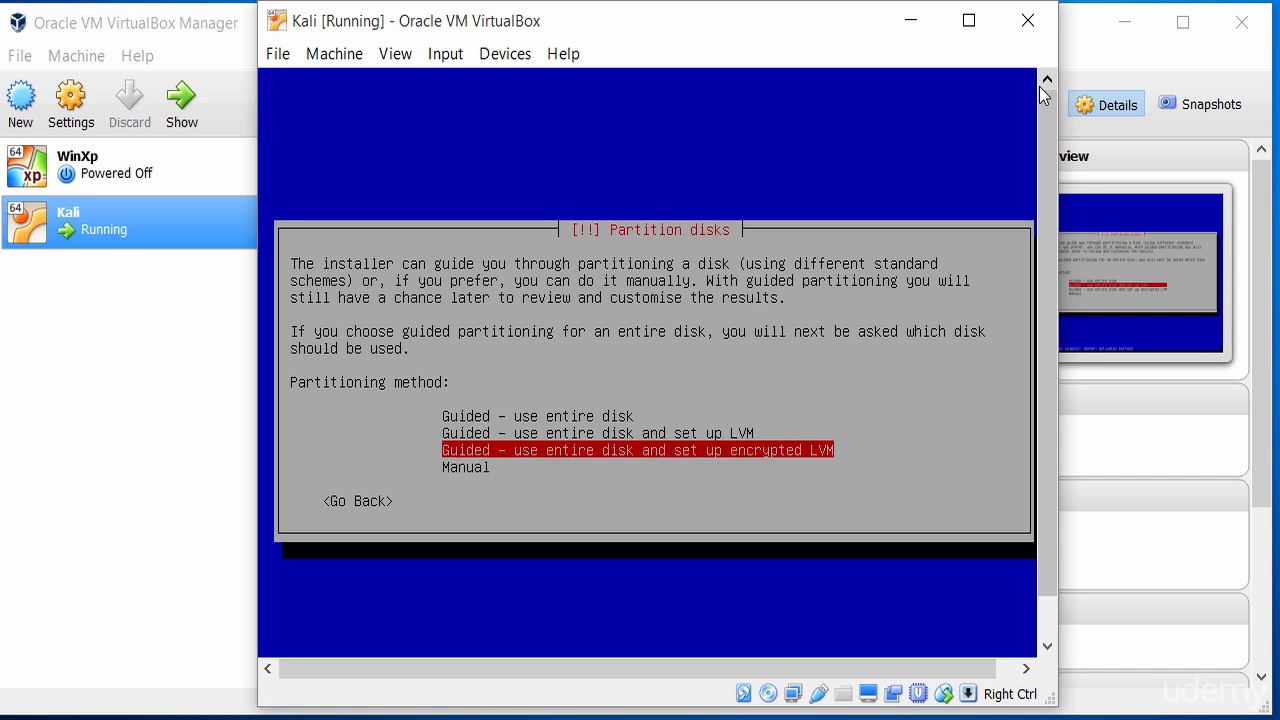
key(Down)
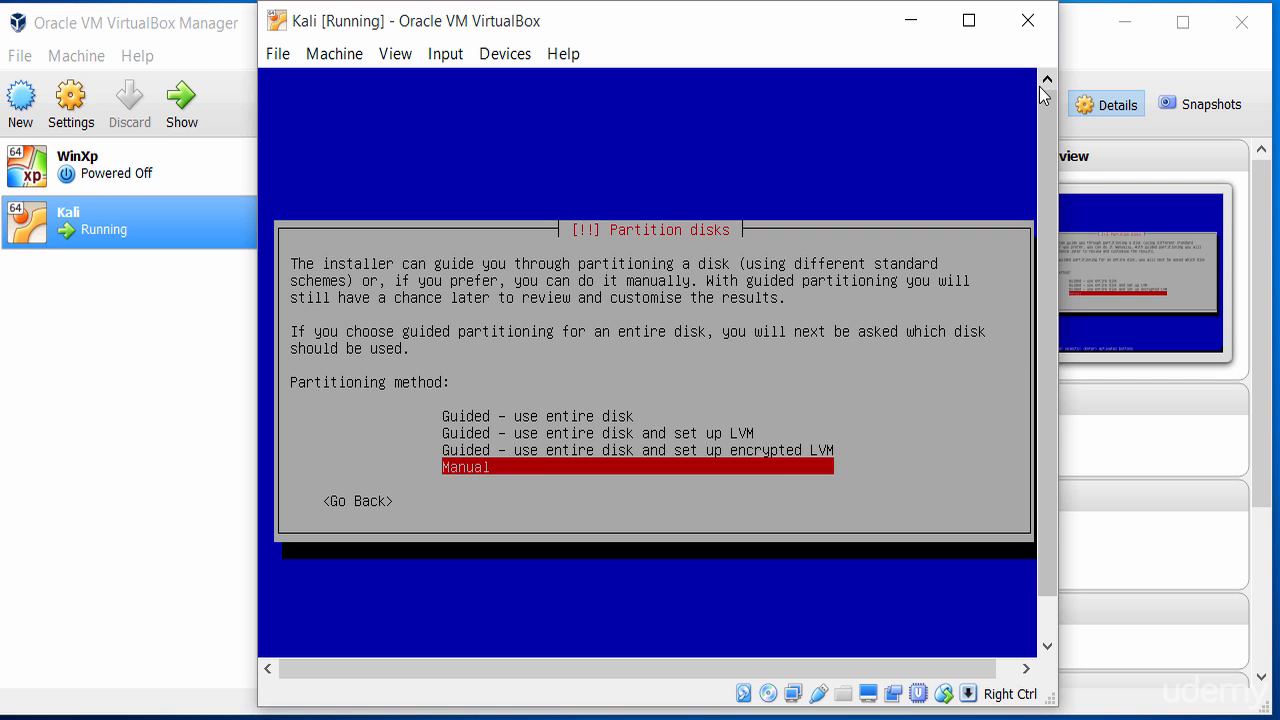
key(Up)
key(Up)
key(Up)
key(Down)
key(Down)
key(Down)
key(Return)
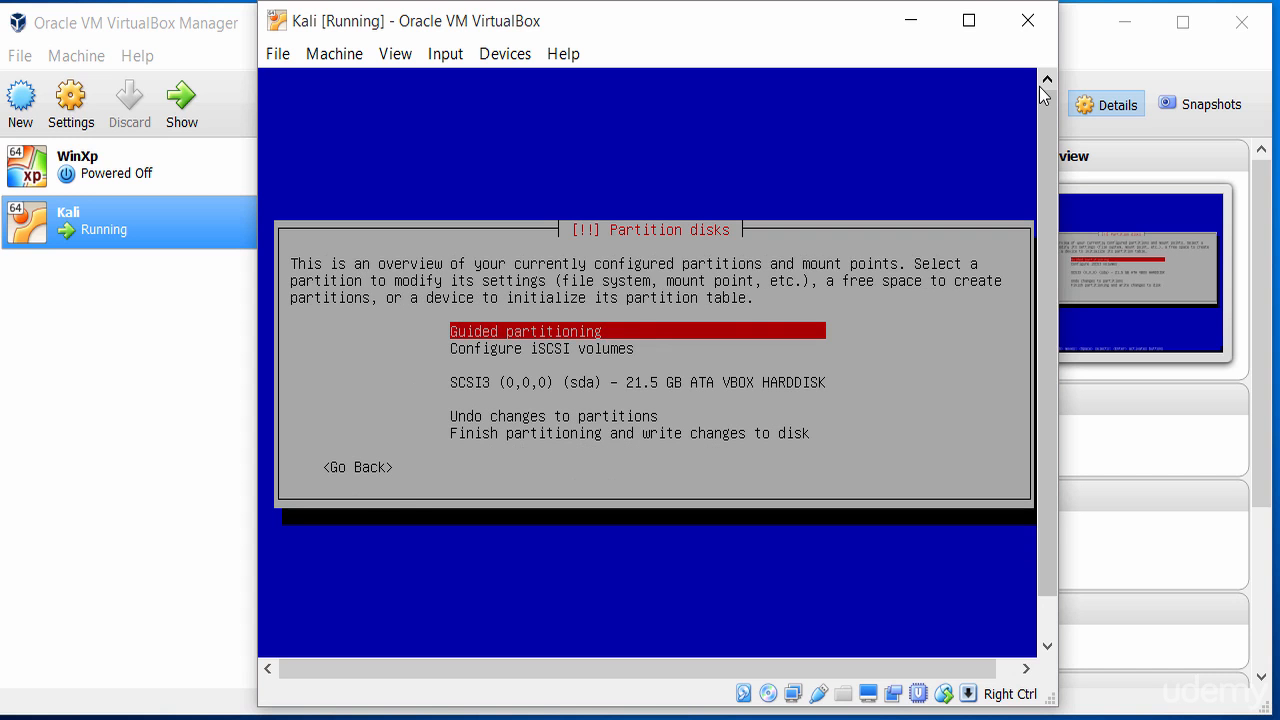
Create a new empty partition table on the SCSI3 VBOX HARDDISK
key(Down)
key(Up)
key(Down)
key(Down)
key(Down)
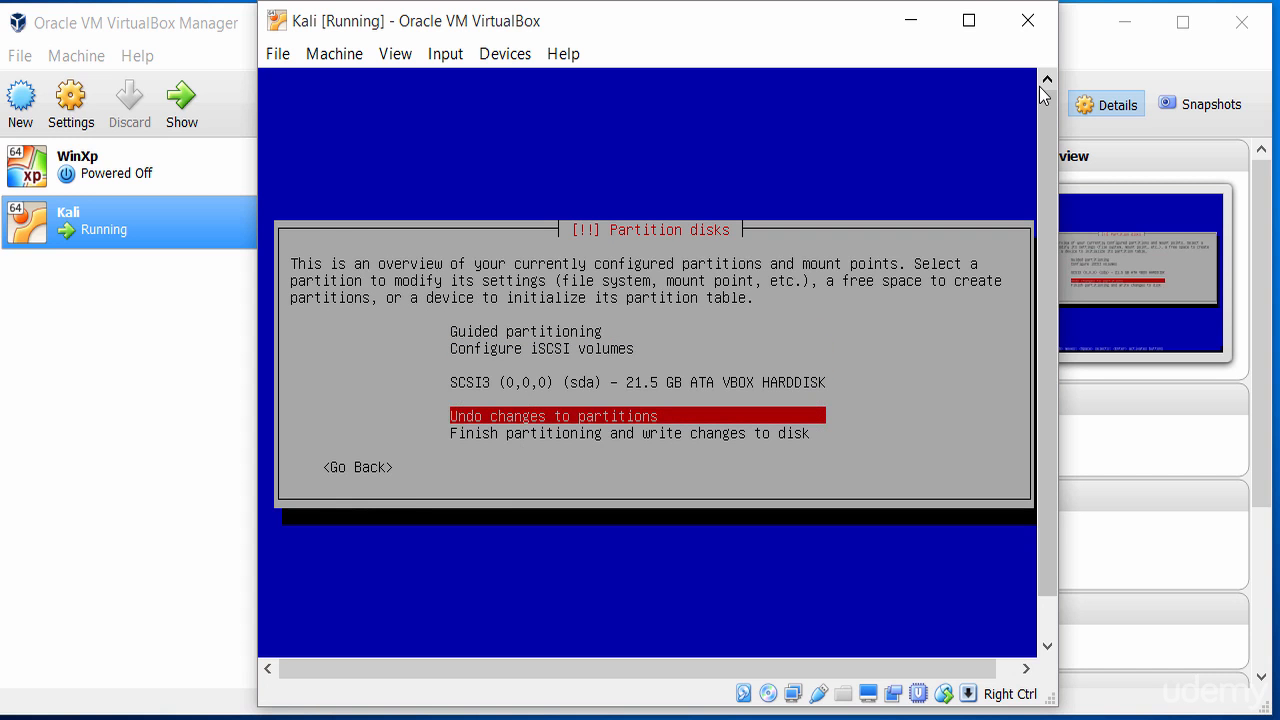
key(Up)
key(Up)
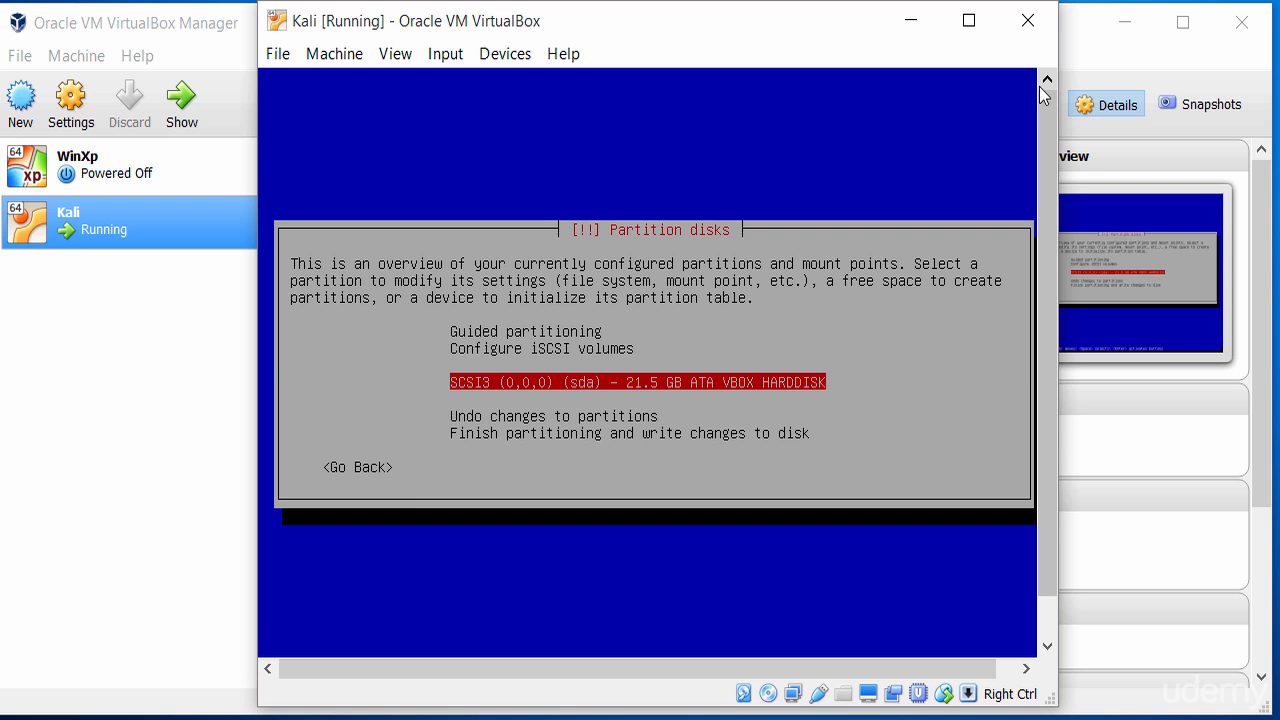
key(Return)
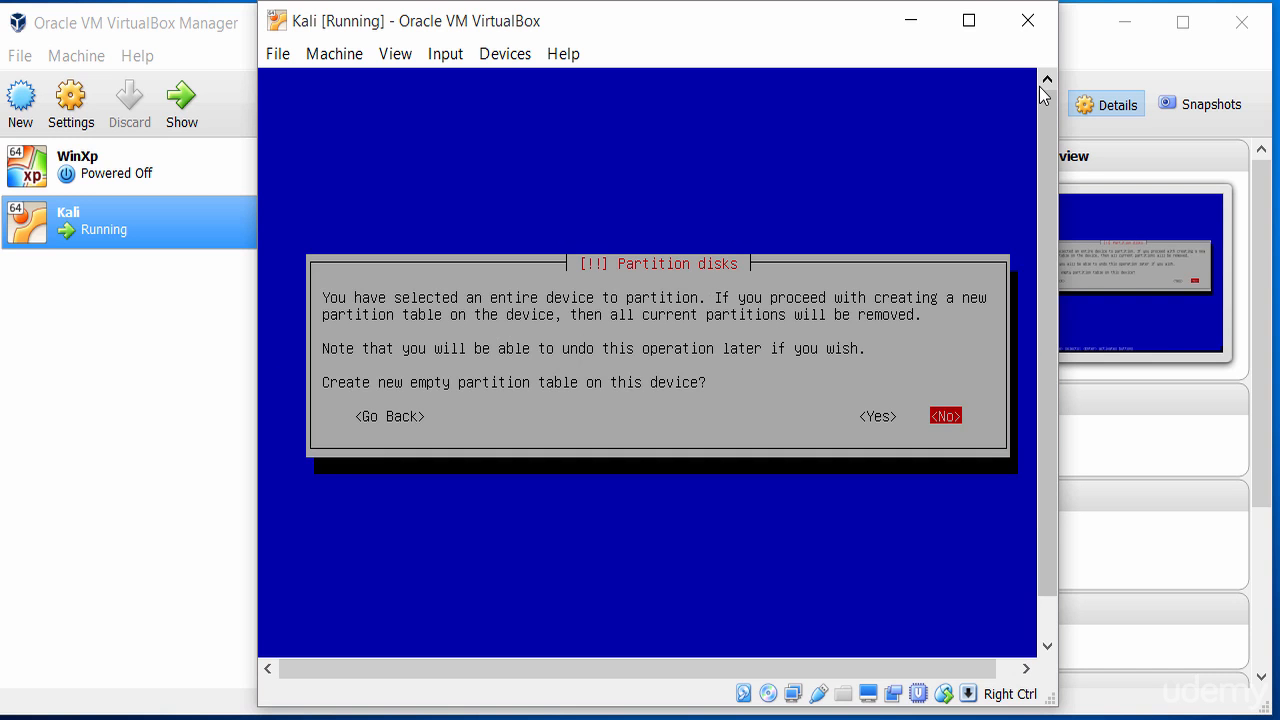
key(Left)
key(Return)
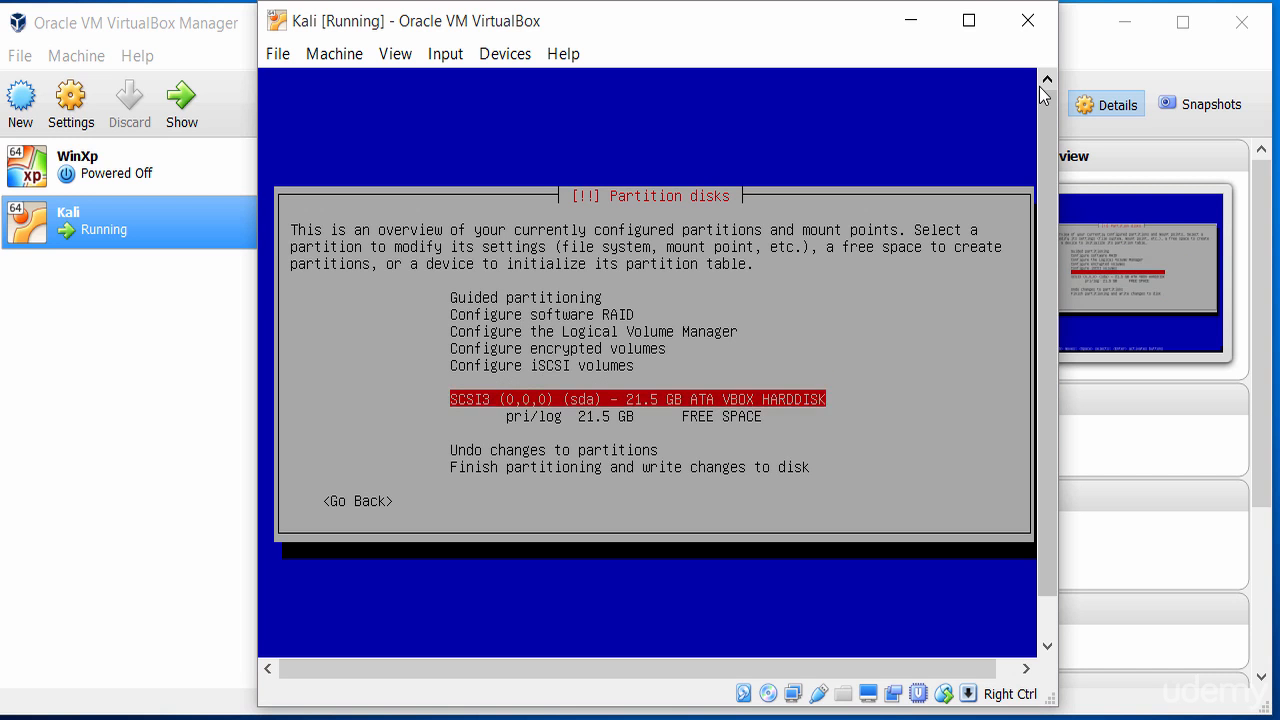
Open the 21.5 GB FREE SPACE entry to see its usage options
key(Down)
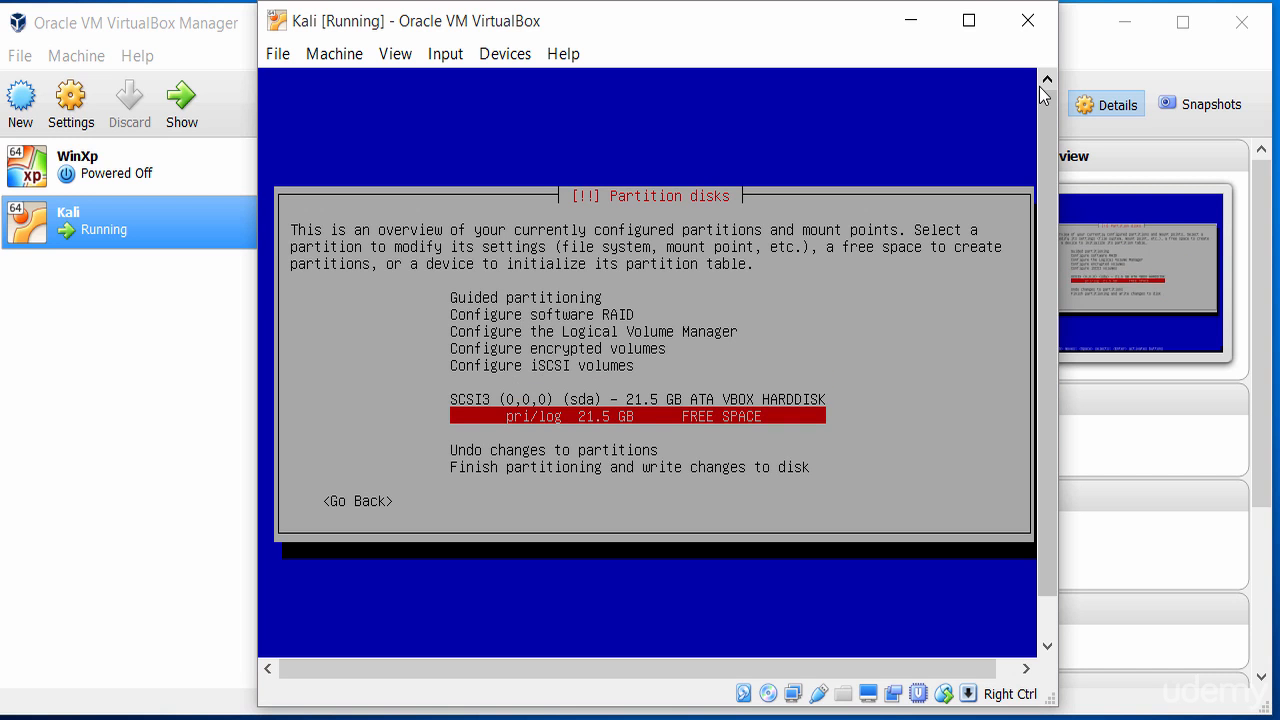
key(Up)
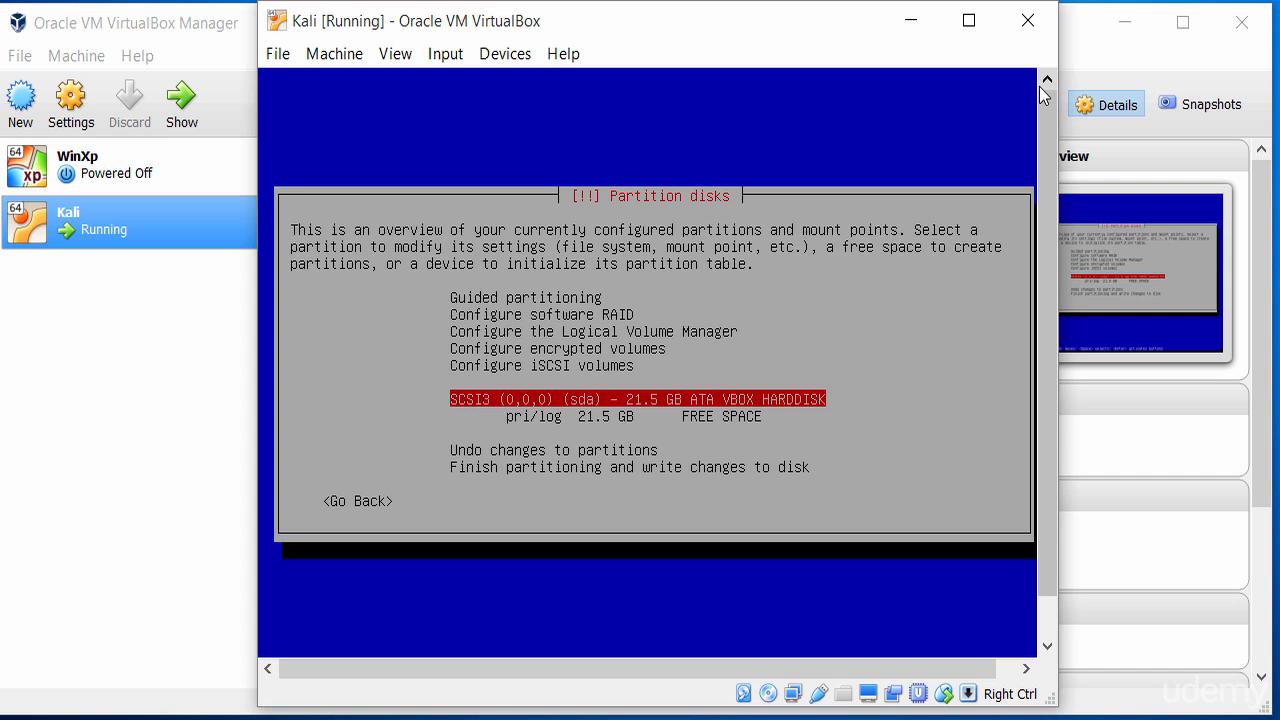
key(Down)
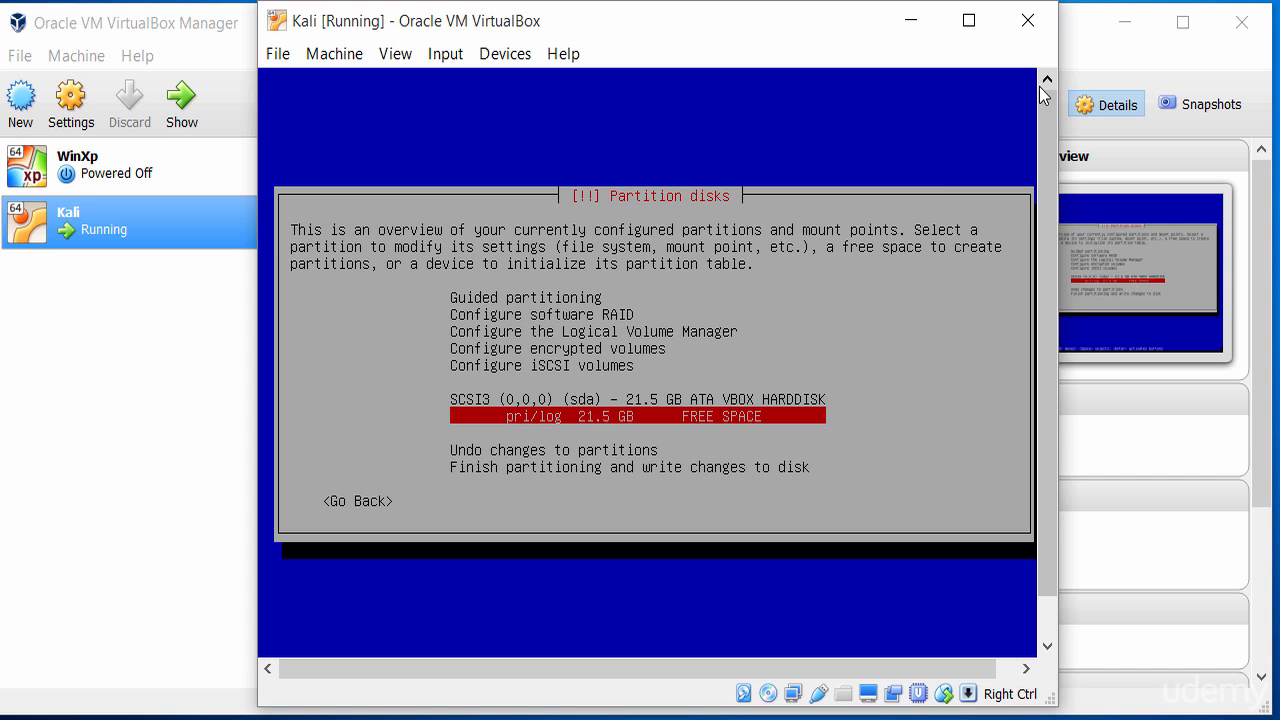
key(Return)
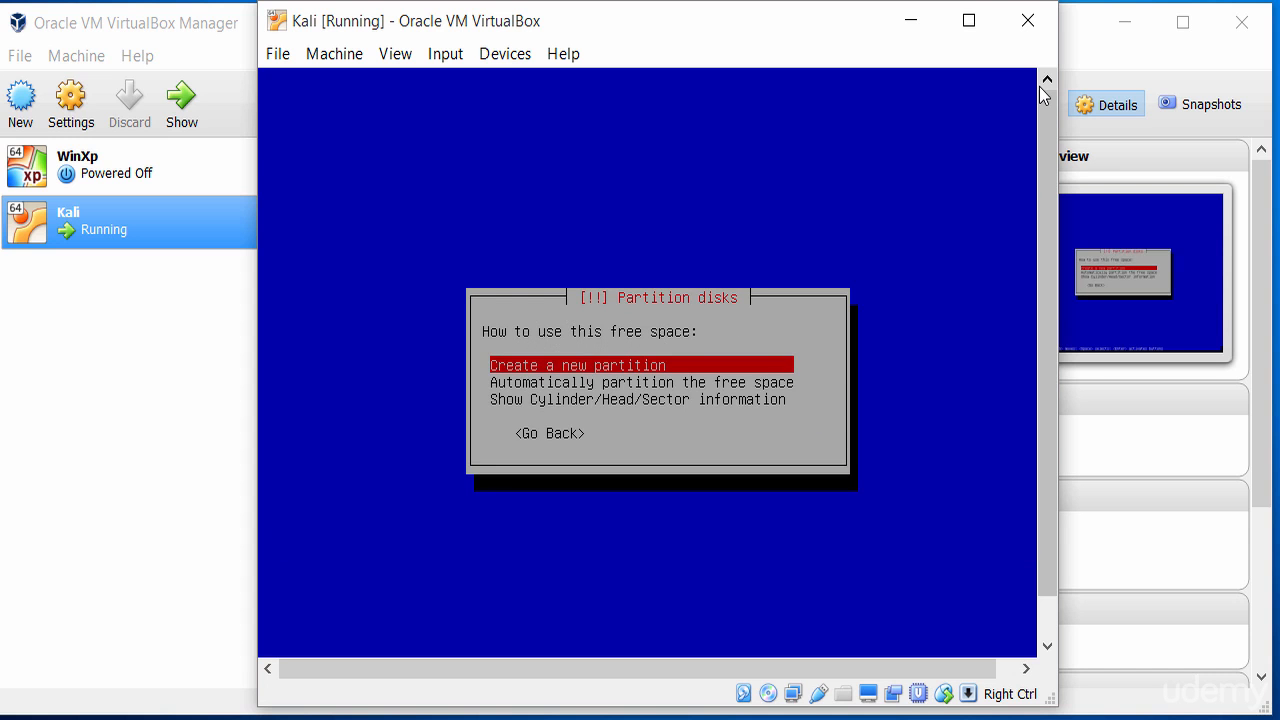
Create a 500 MB primary partition at the beginning of the free space
key(Return)
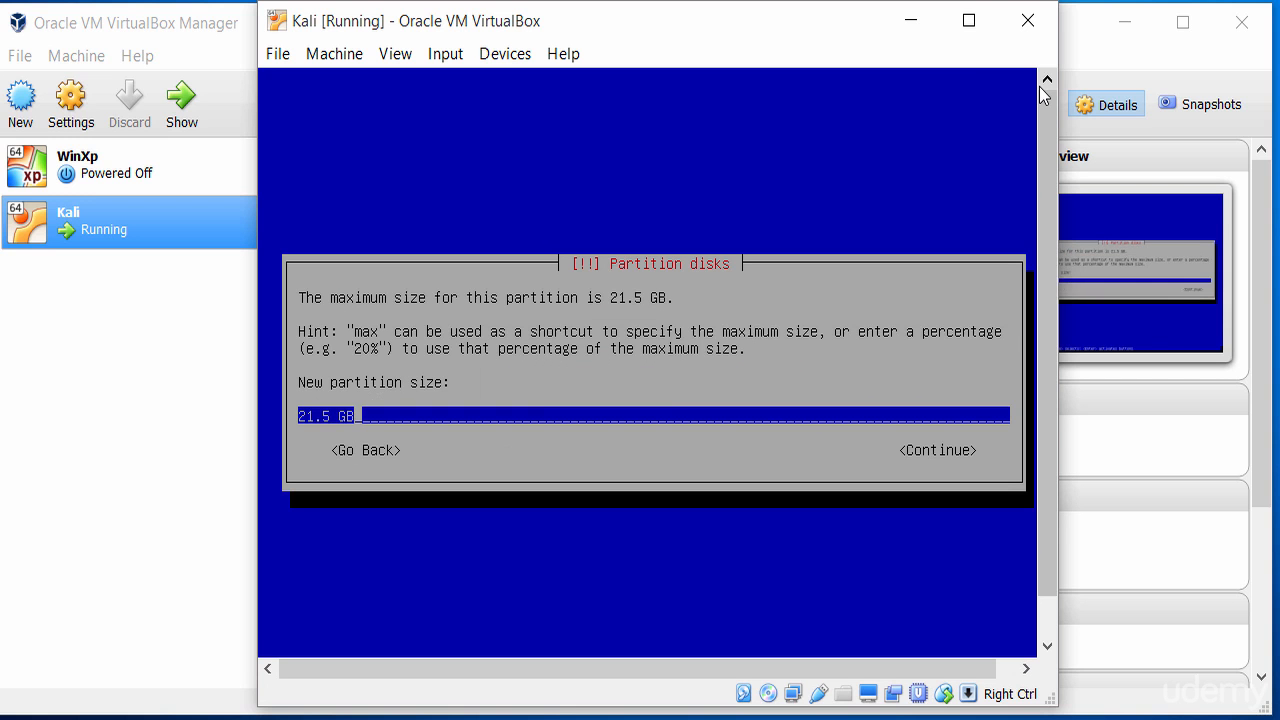
key(Left)
key(Left)
key(Left)
key(Left)
key(Left)
key(Delete)
key(Delete)
key(BackSpace)
key(BackSpace)
text(500)
key(Right)
key(Right)
key(Right)
key(Left)
key(BackSpace)
text(M)
key(Tab)
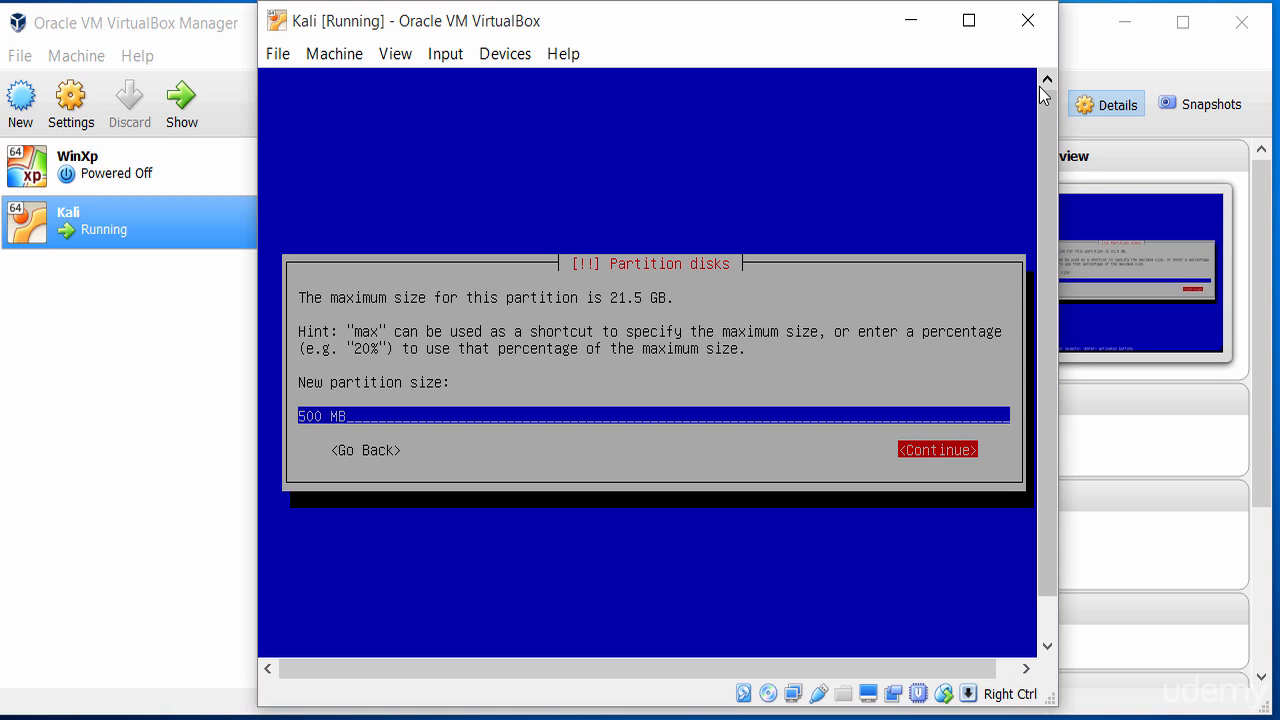
key(Return)
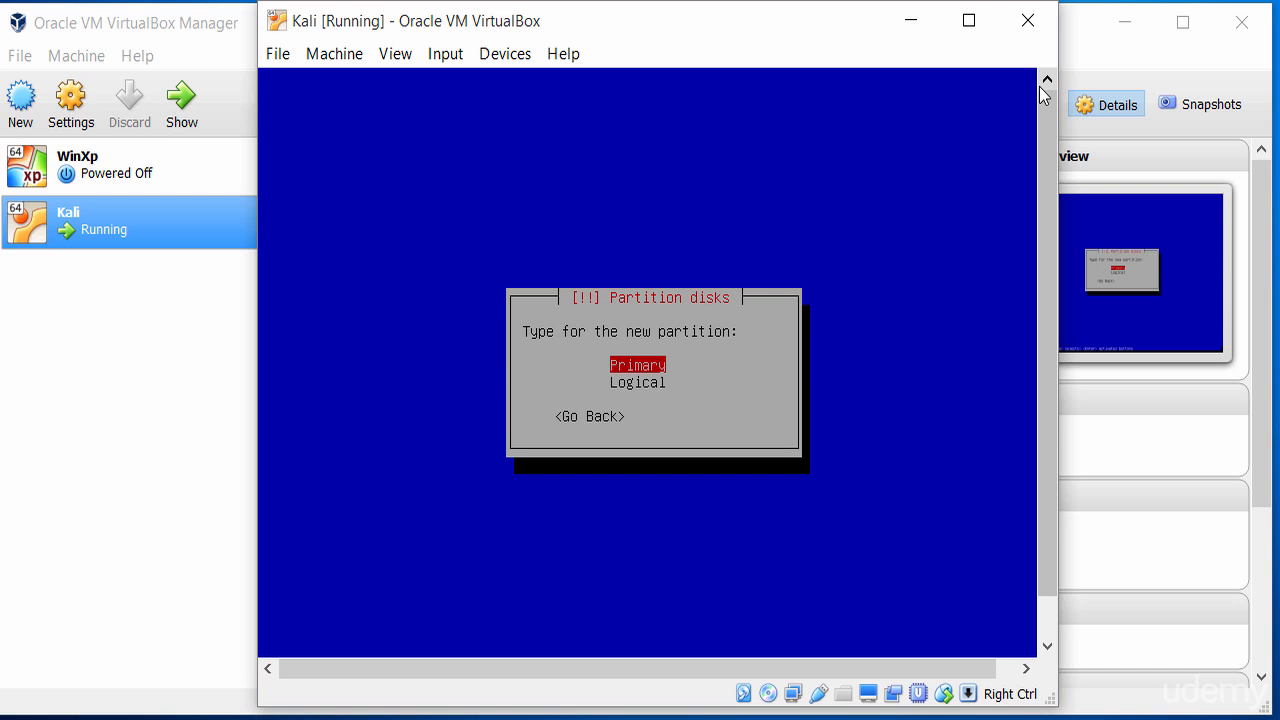
key(Return)
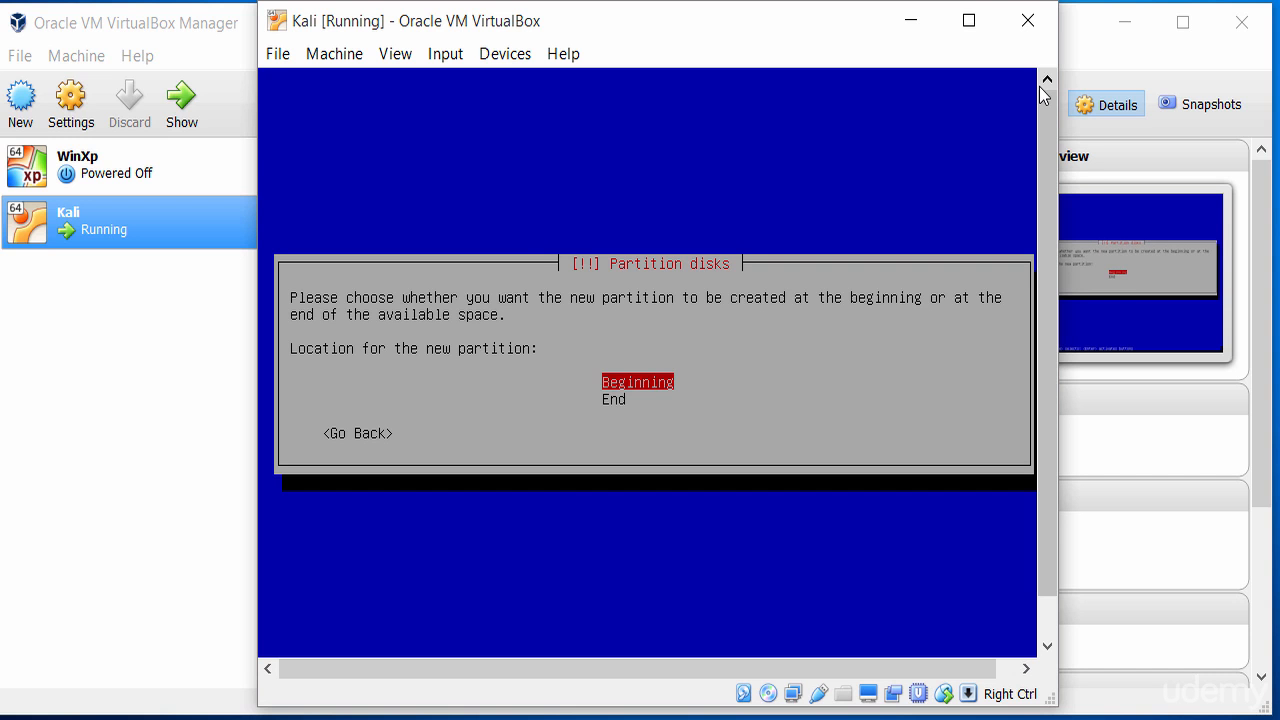
key(Return)
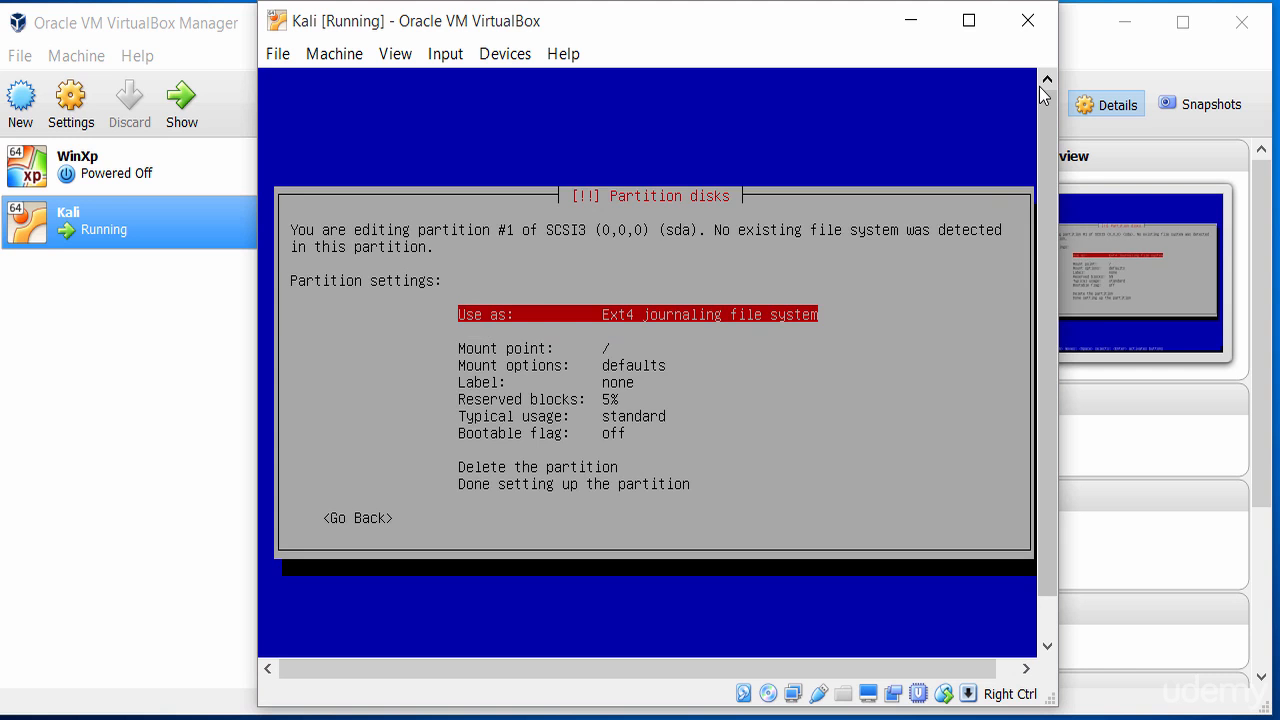
Format the partition as Ext3, mount it at /boot, and finish its setup
key(Return)
key(Down)
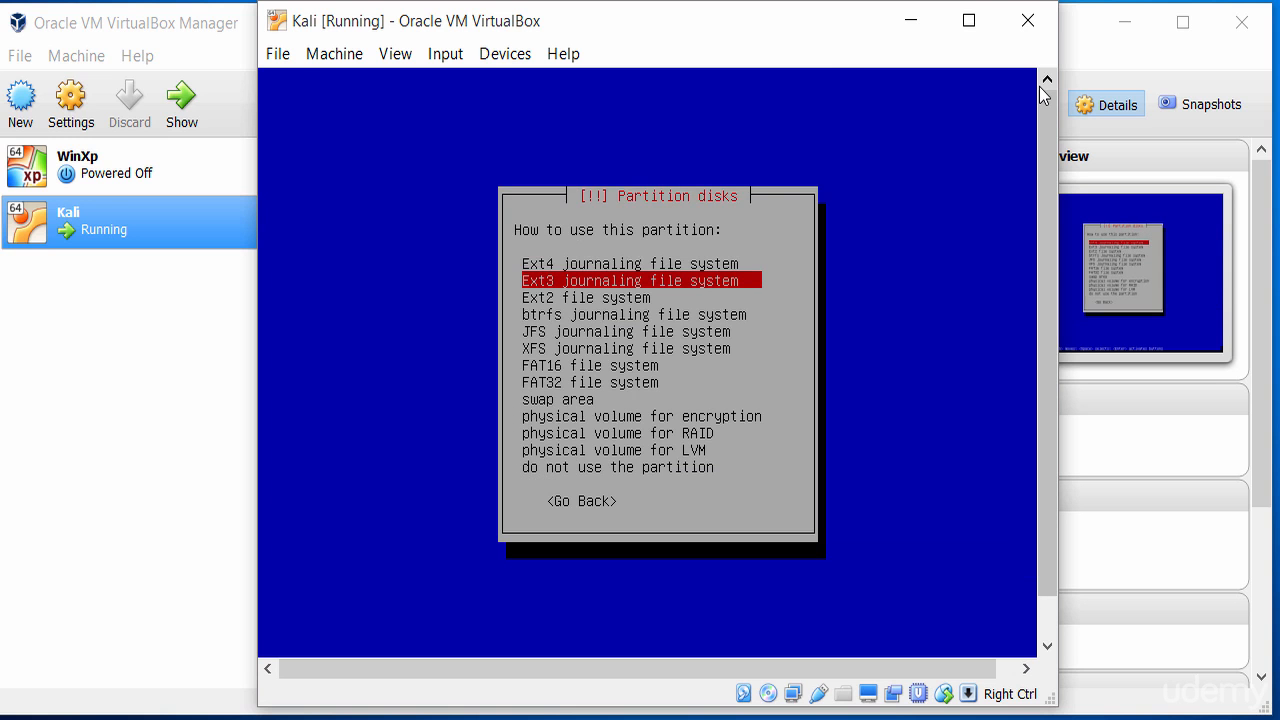
key(Return)
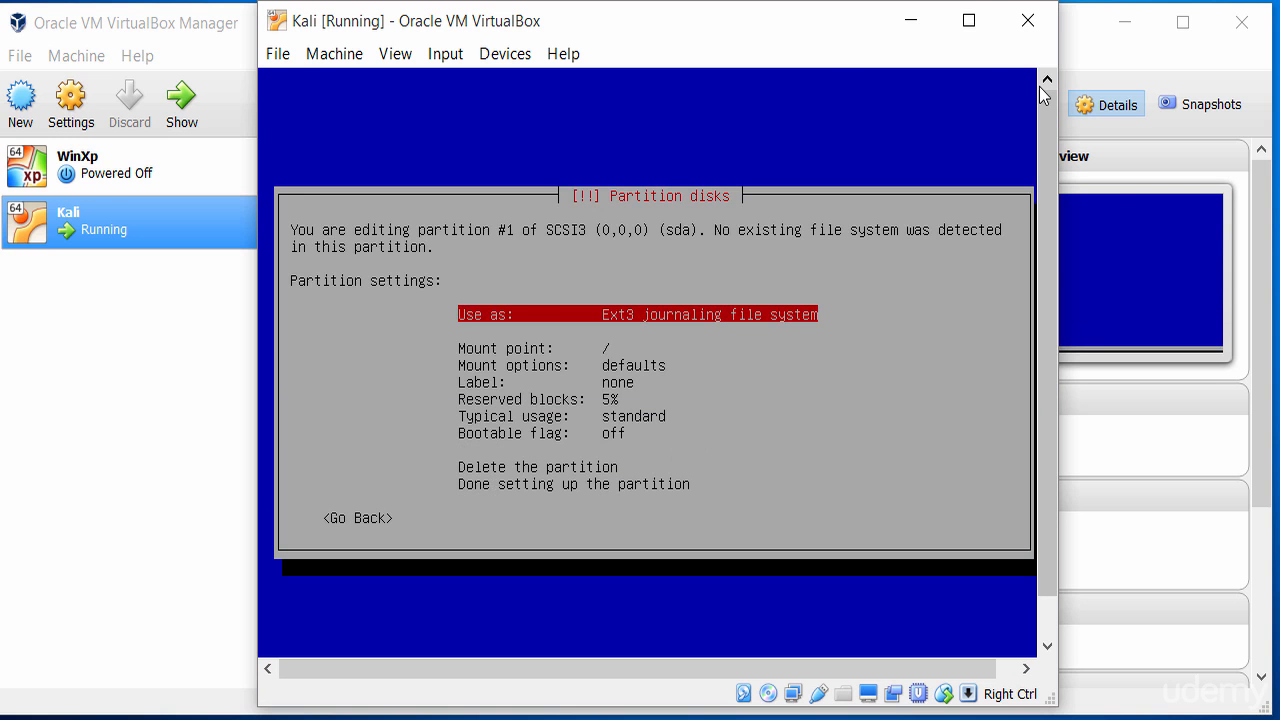
key(Down)
key(Down)
key(Return)
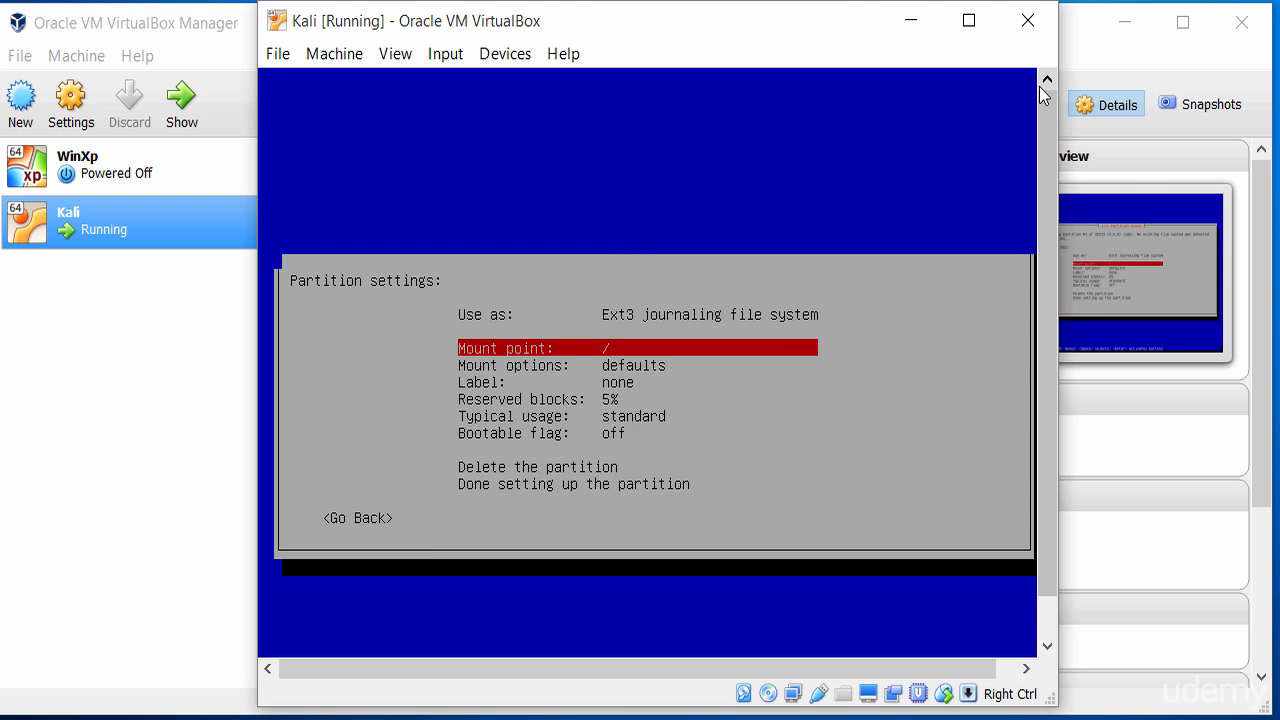
key(Down)
key(Return)
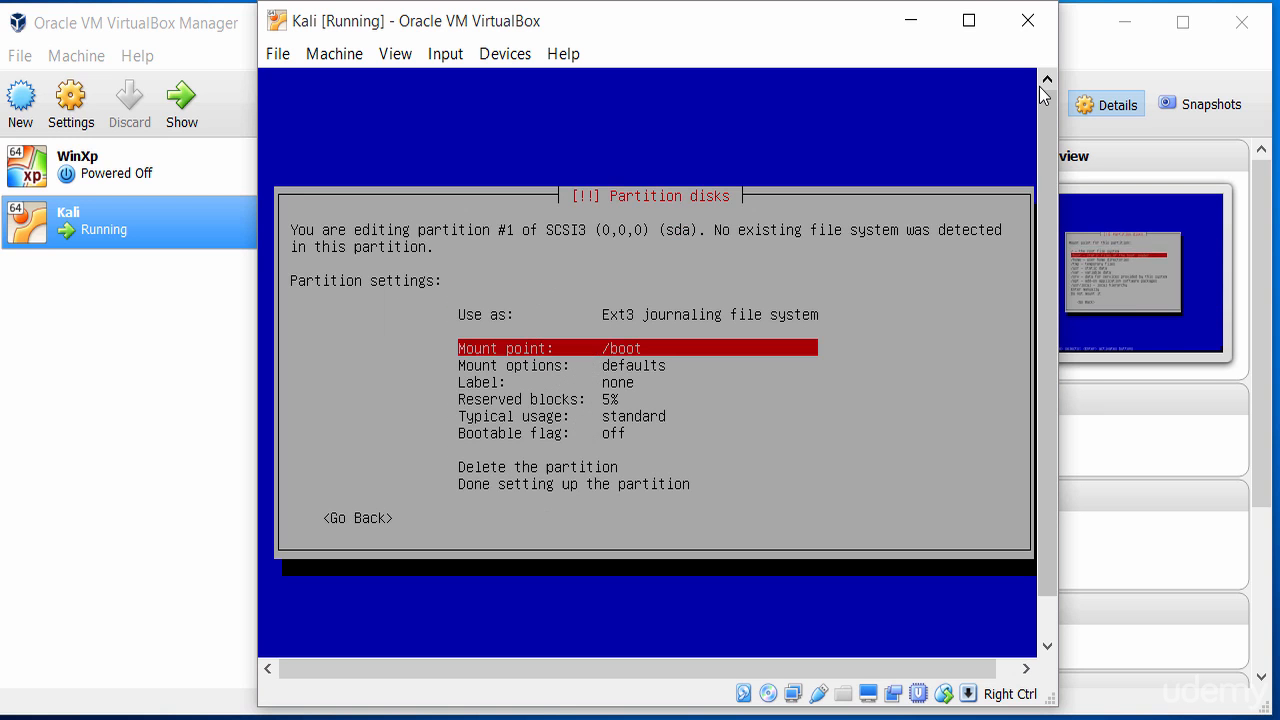
key(Down)
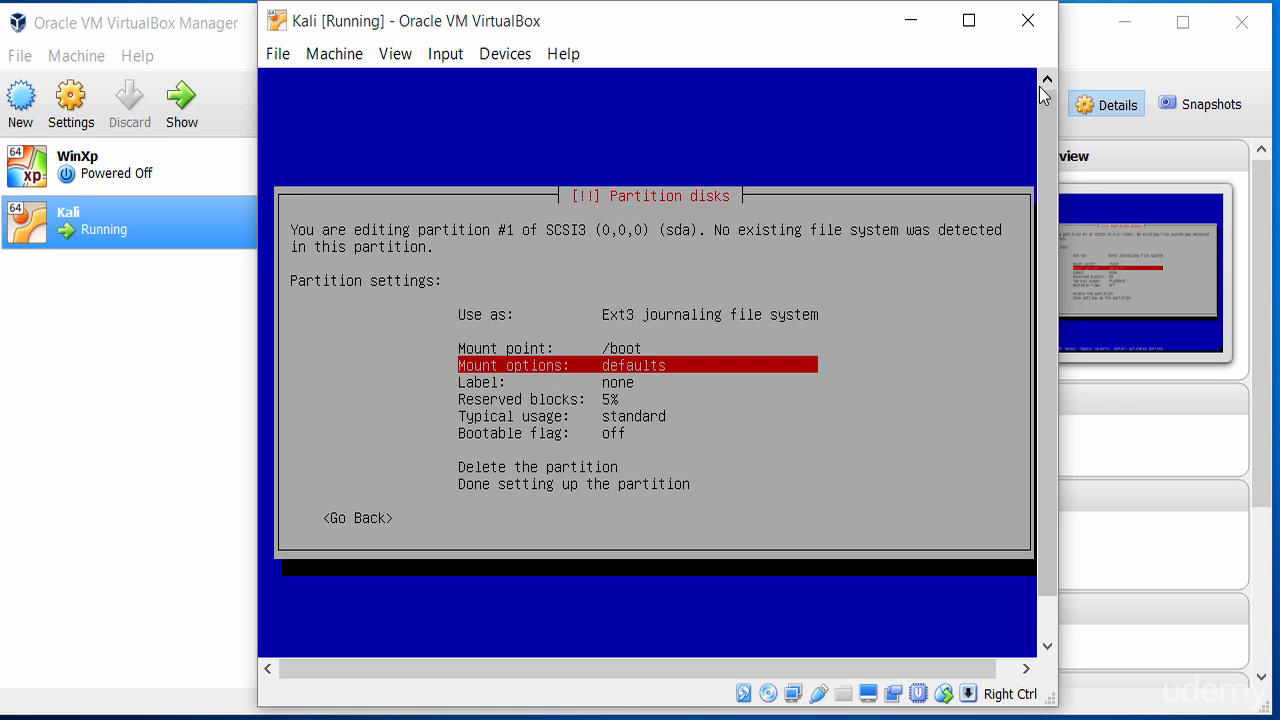
key(Down)
key(Down)
key(Down)
key(Down)
key(Down)
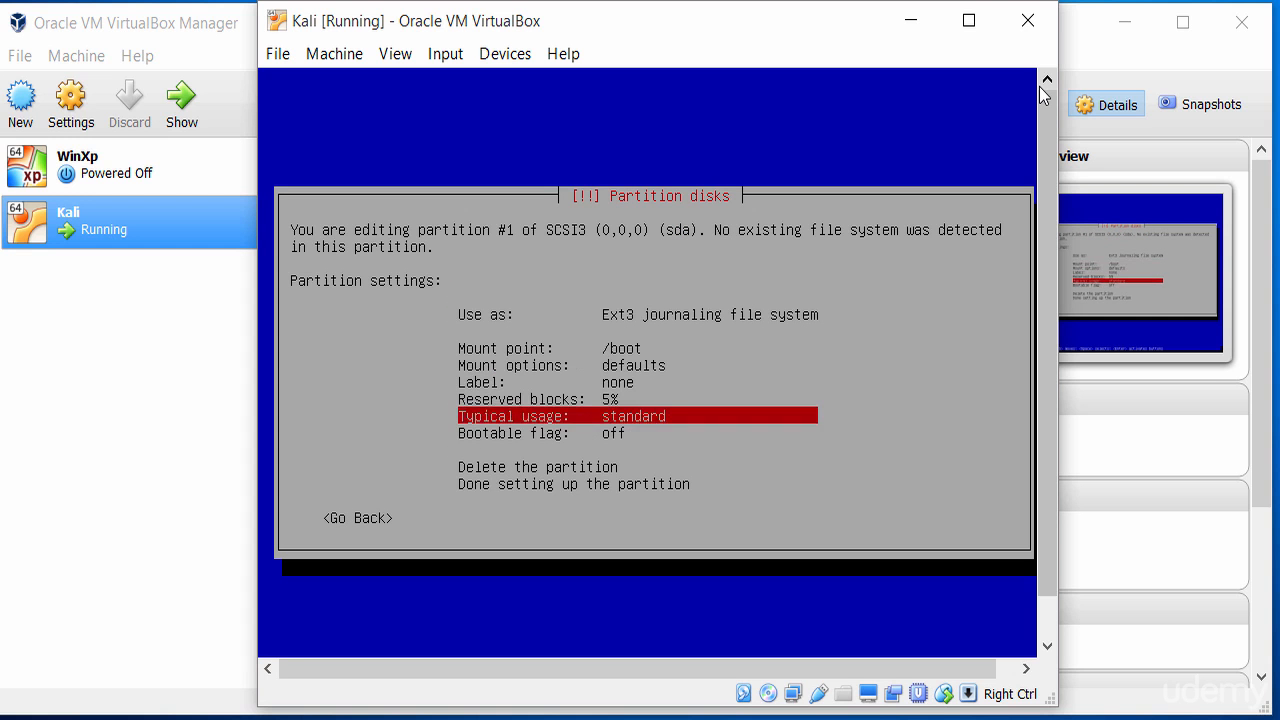
key(Down)
key(Down)
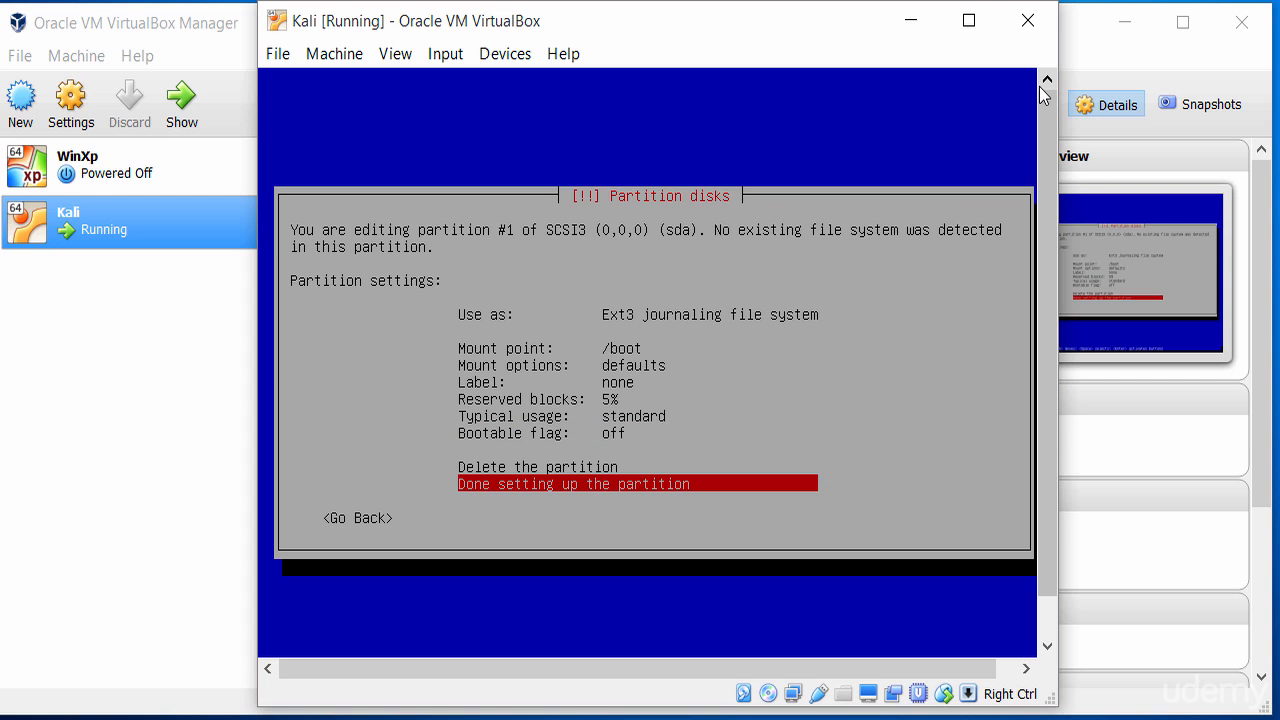
key(Up)
key(Up)
key(Up)
key(Up)
key(Up)
key(Up)
key(Up)
key(Up)
key(Up)
key(Up)
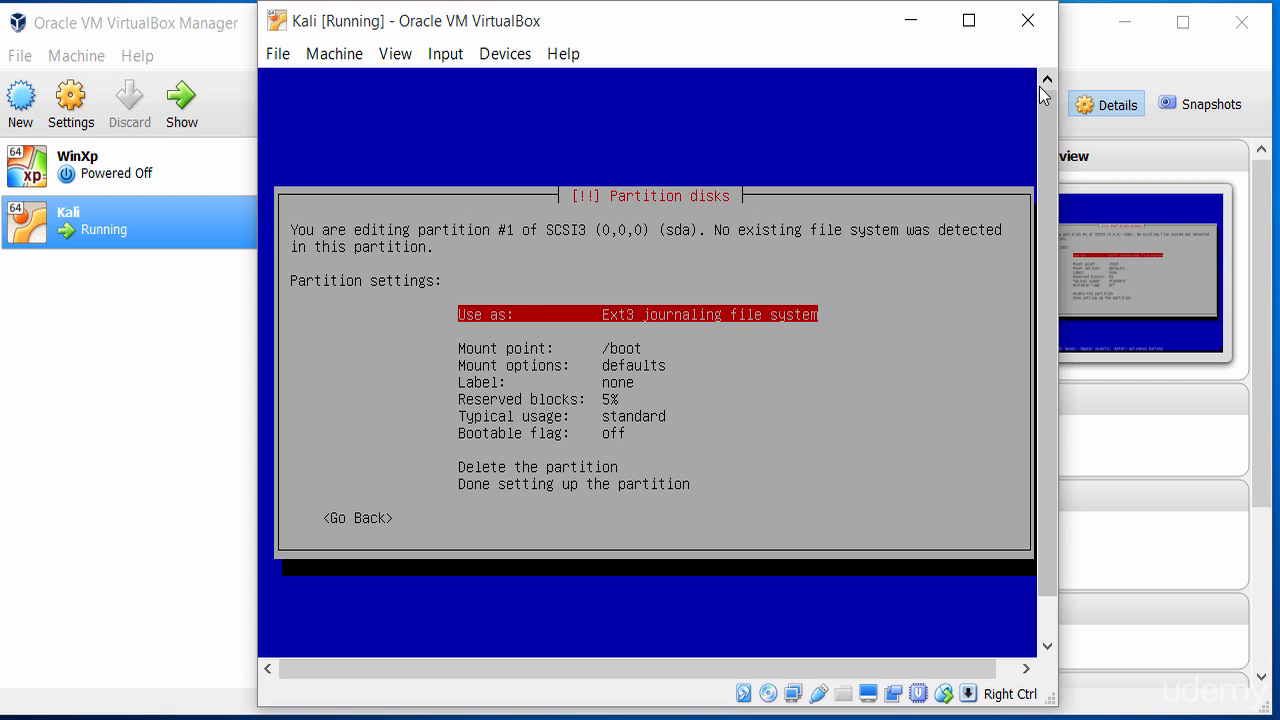
key(Down)
key(Down)
key(Down)
key(Down)
key(Down)
key(Down)
key(Down)
key(Down)
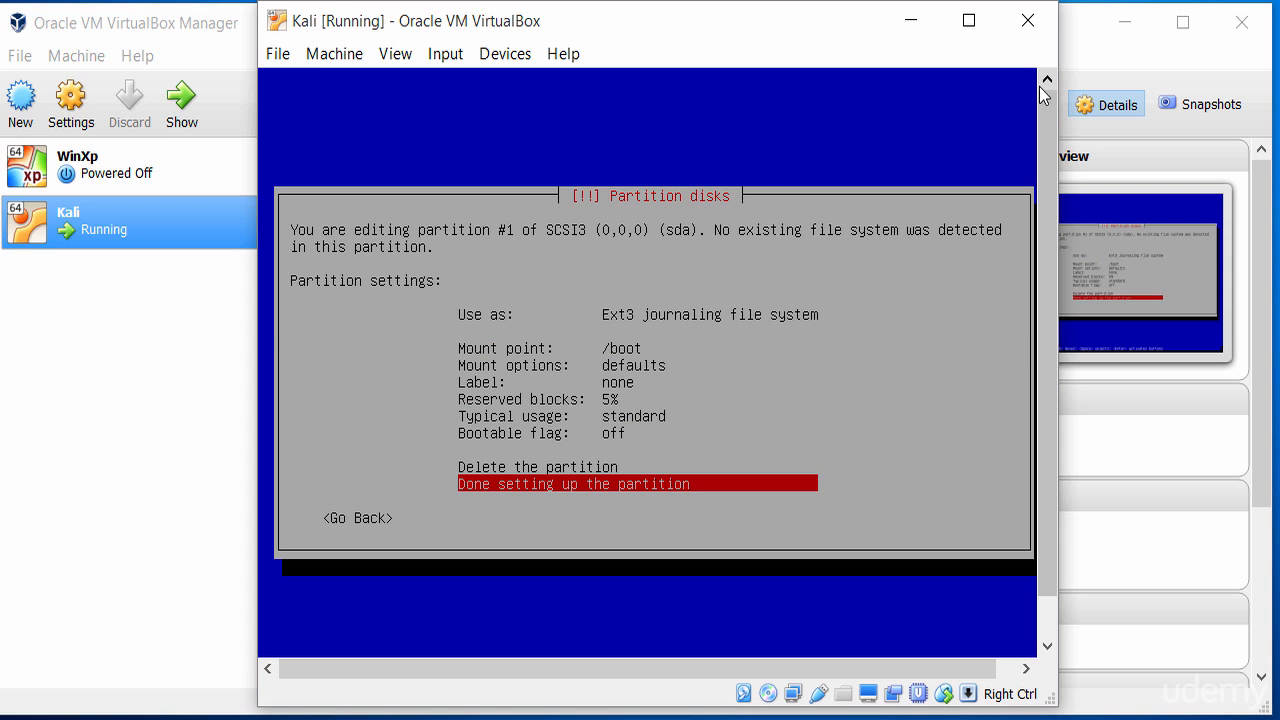
key(Return)
key(Down)
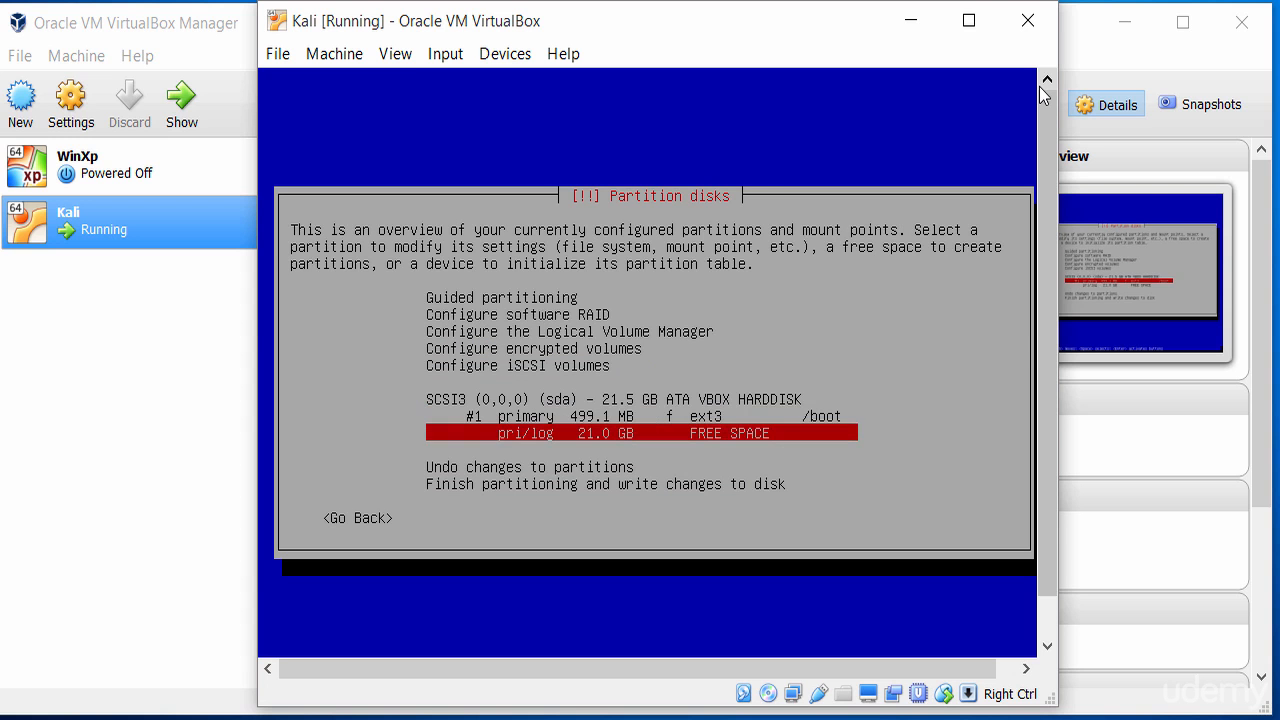
Create a 4.0 GB primary partition at the beginning of the 21.0 GB free space
key(Up)
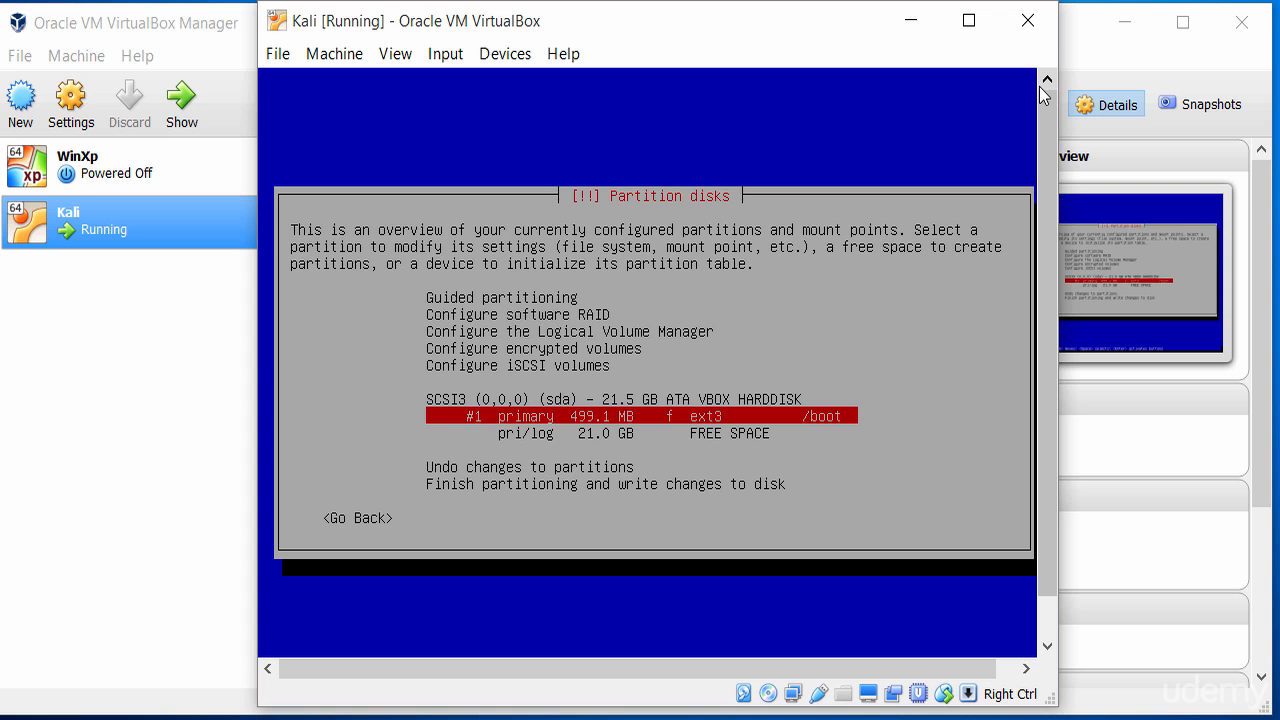
key(Down)
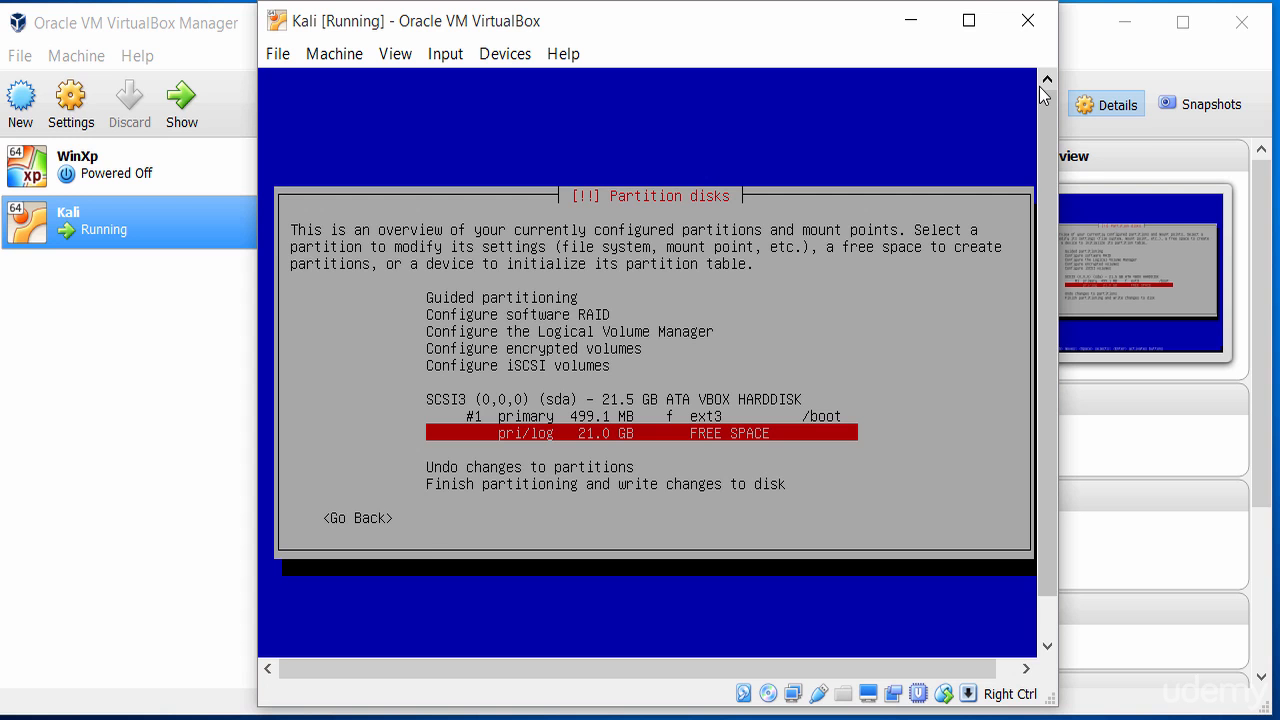
key(Return)
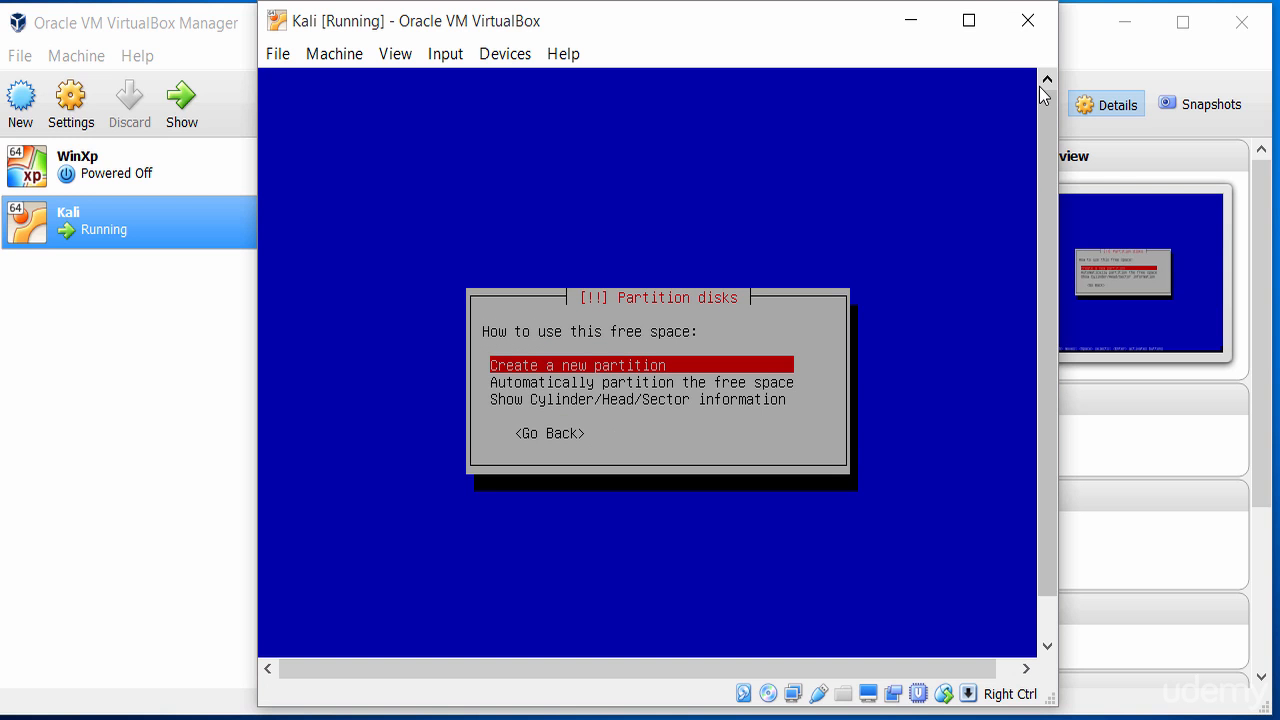
key(Return)
key(Left)
key(Left)
key(Left)
key(Left)
key(Left)
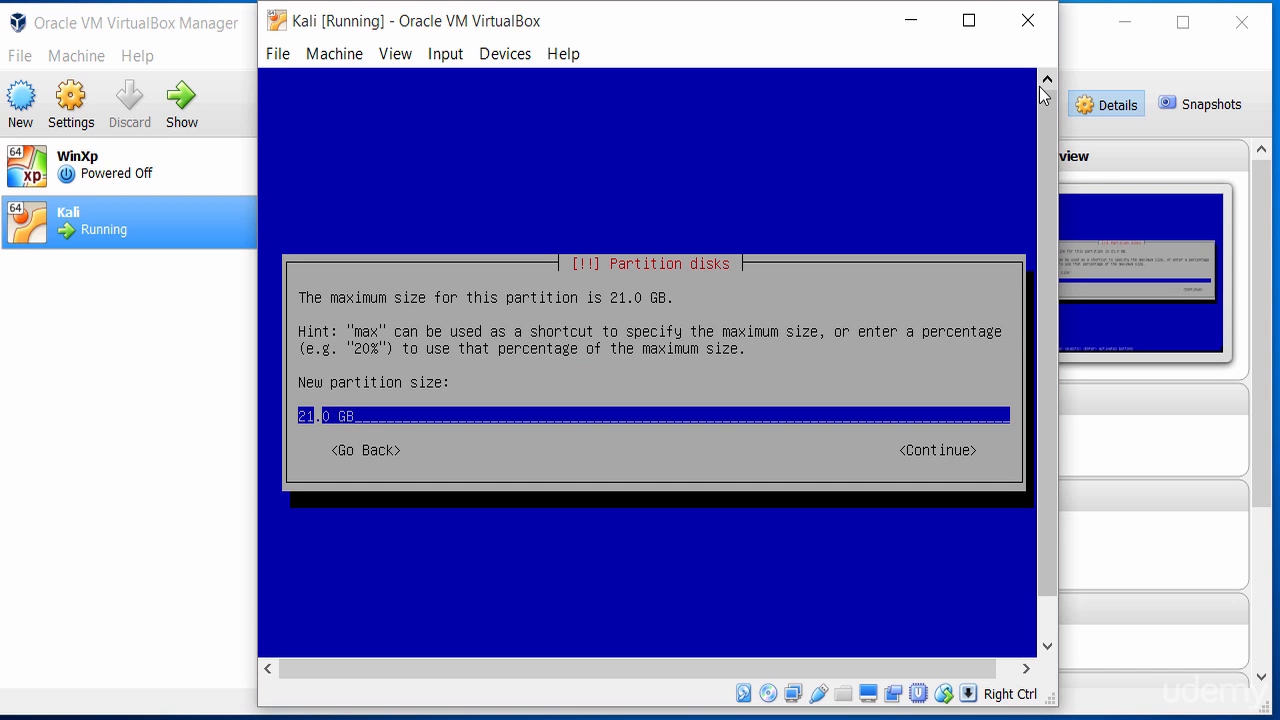
key(BackSpace)
key(BackSpace)
text(4)
key(Right)
key(Right)
key(Right)
key(Right)
key(Right)
key(Tab)
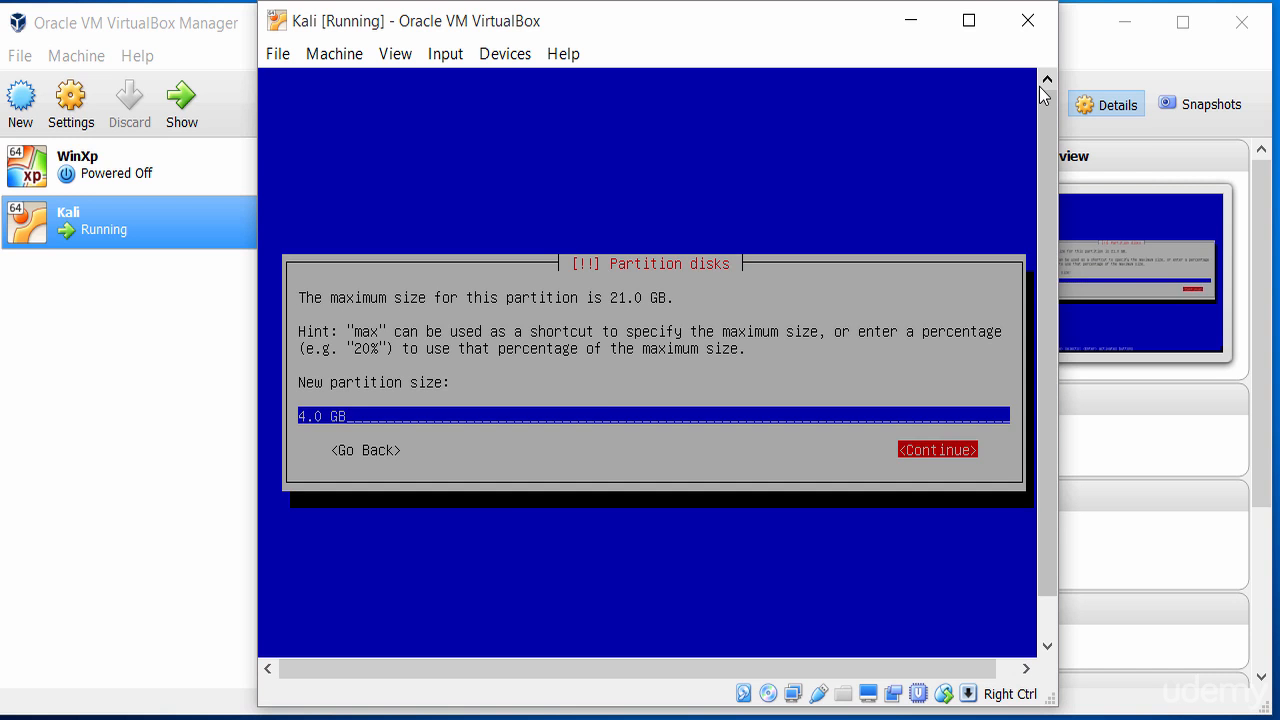
key(Return)
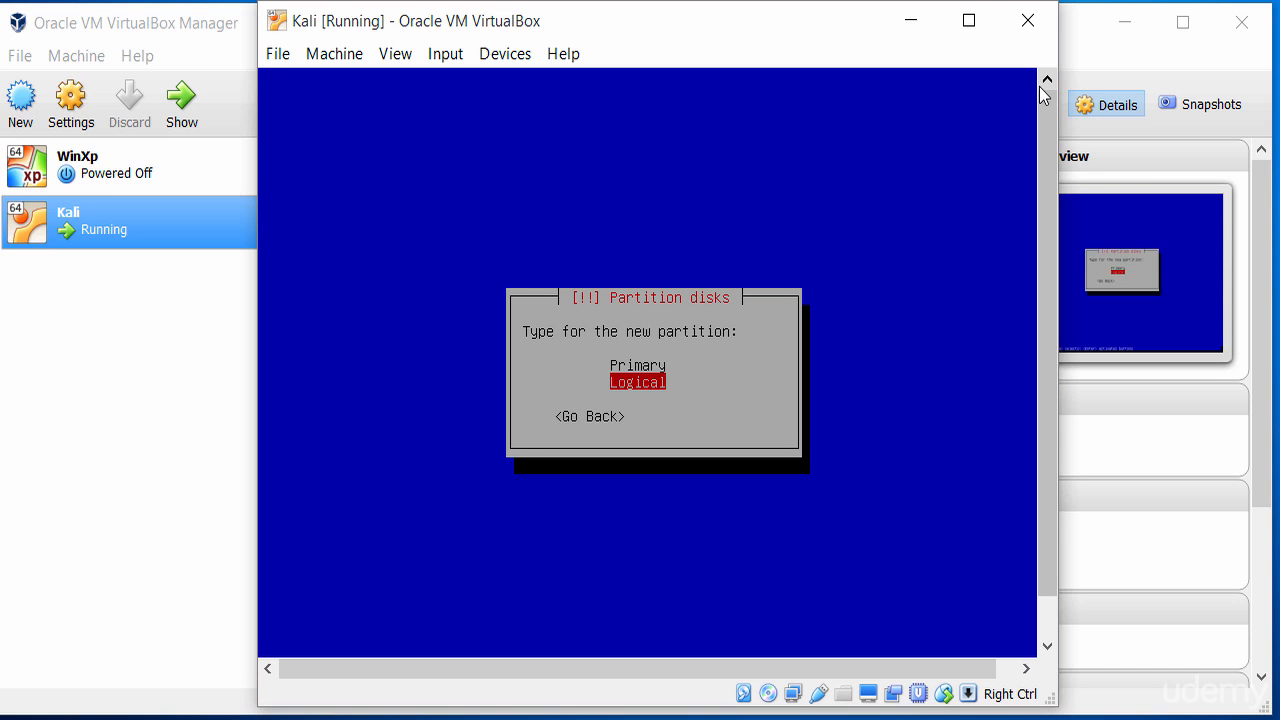
key(Up)
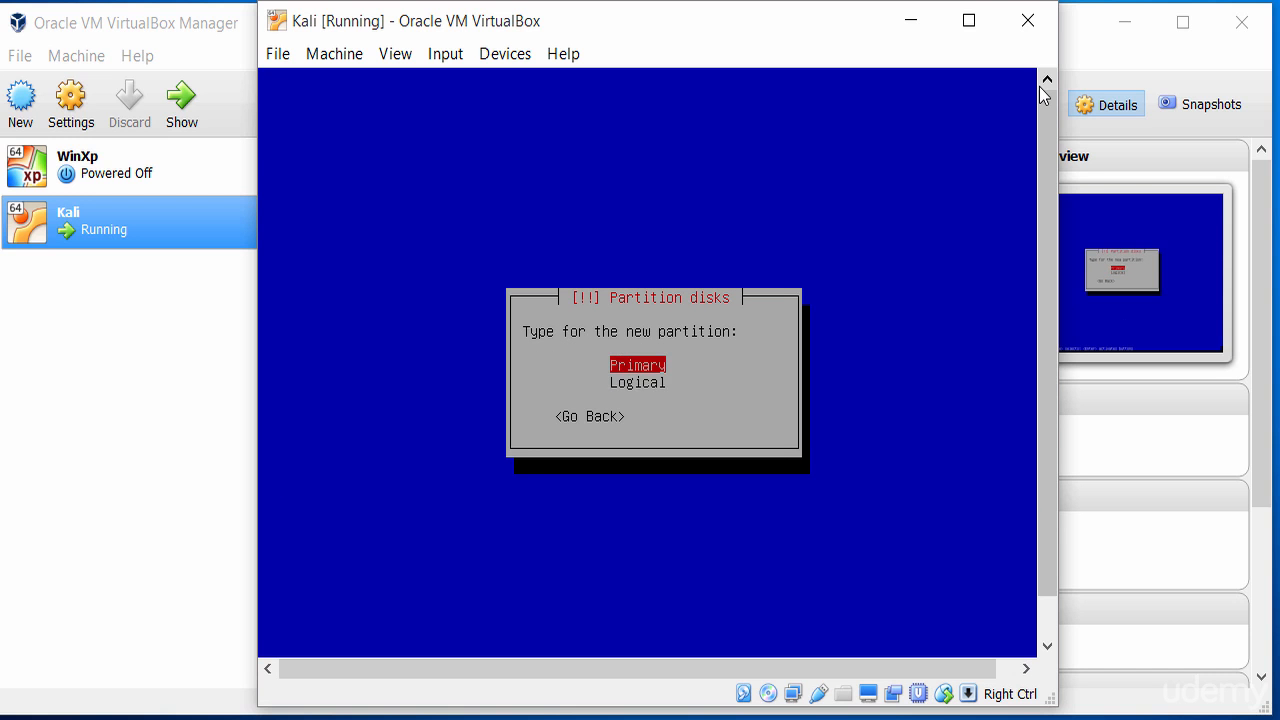
key(Return)
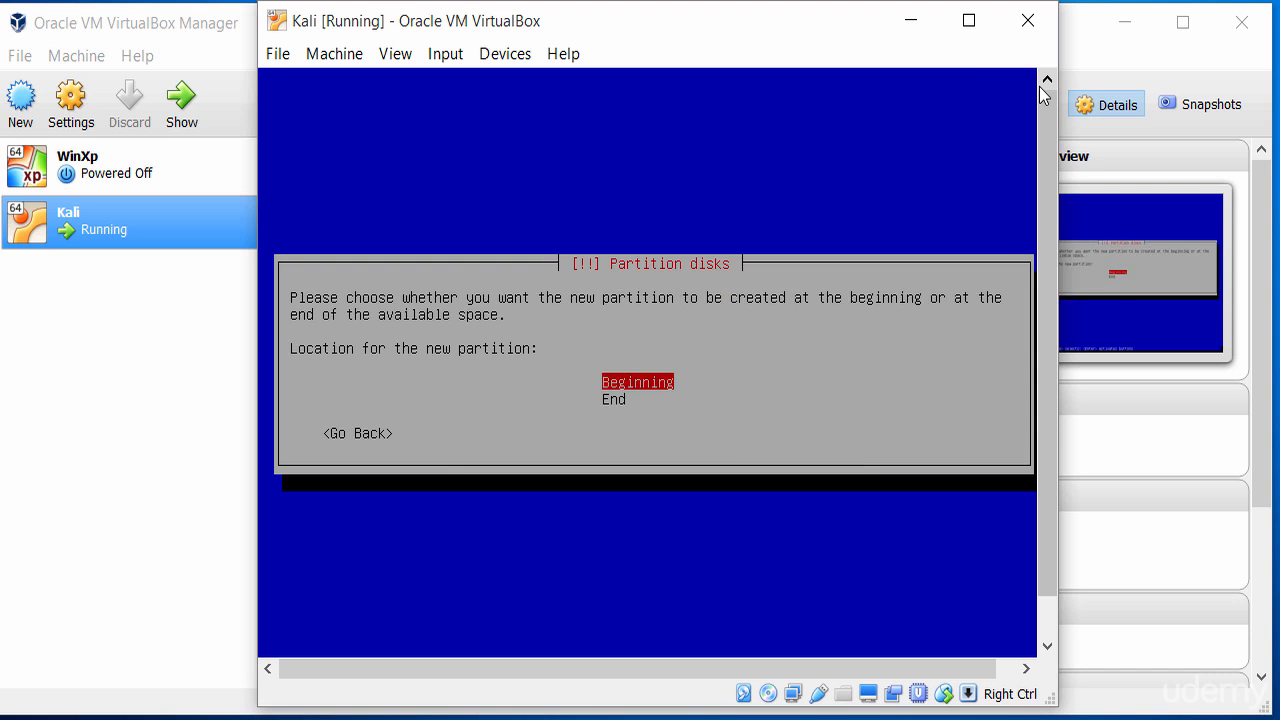
key(Return)
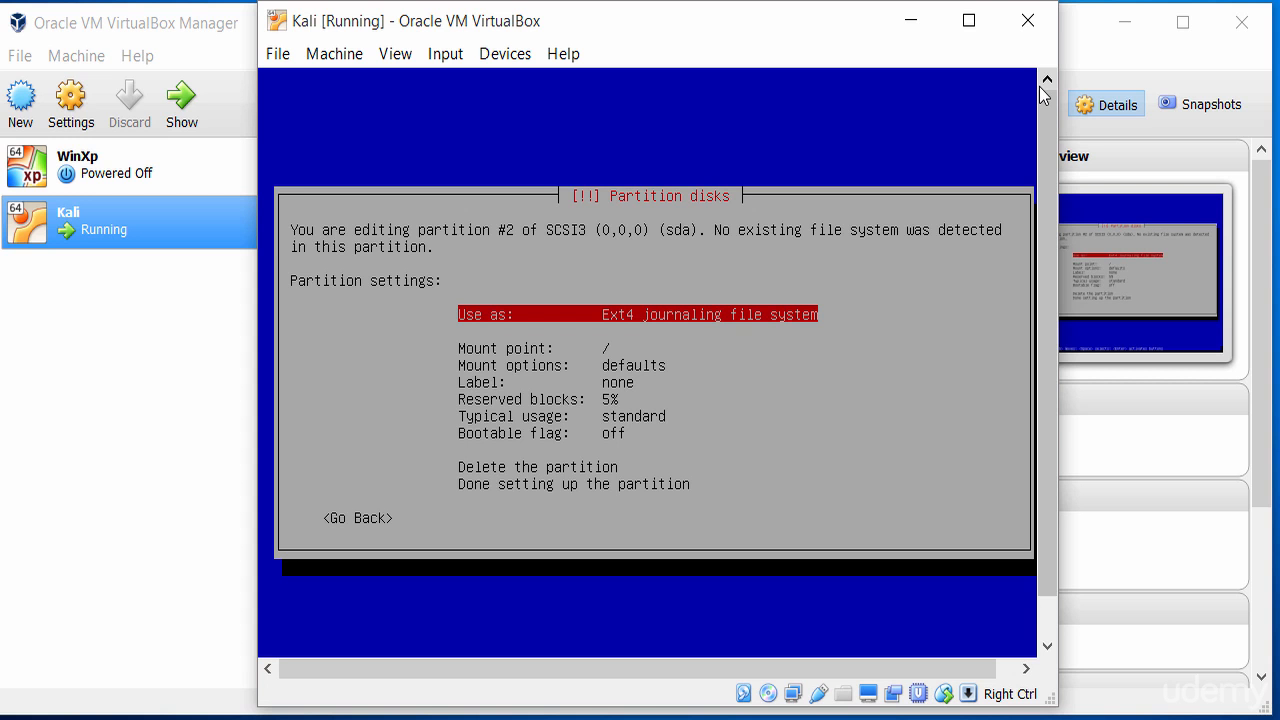
Look through partition #2's mount point options without changing them
key(Down)
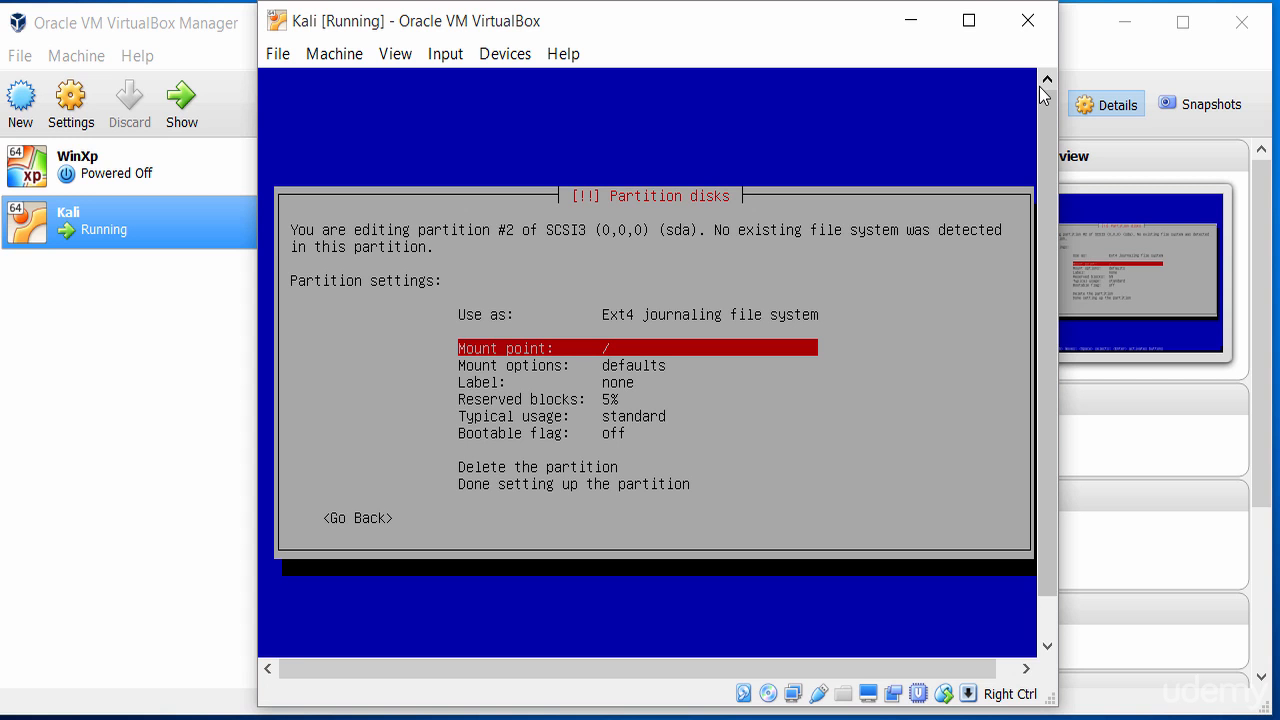
key(Return)
key(Down)
key(Down)
key(Down)
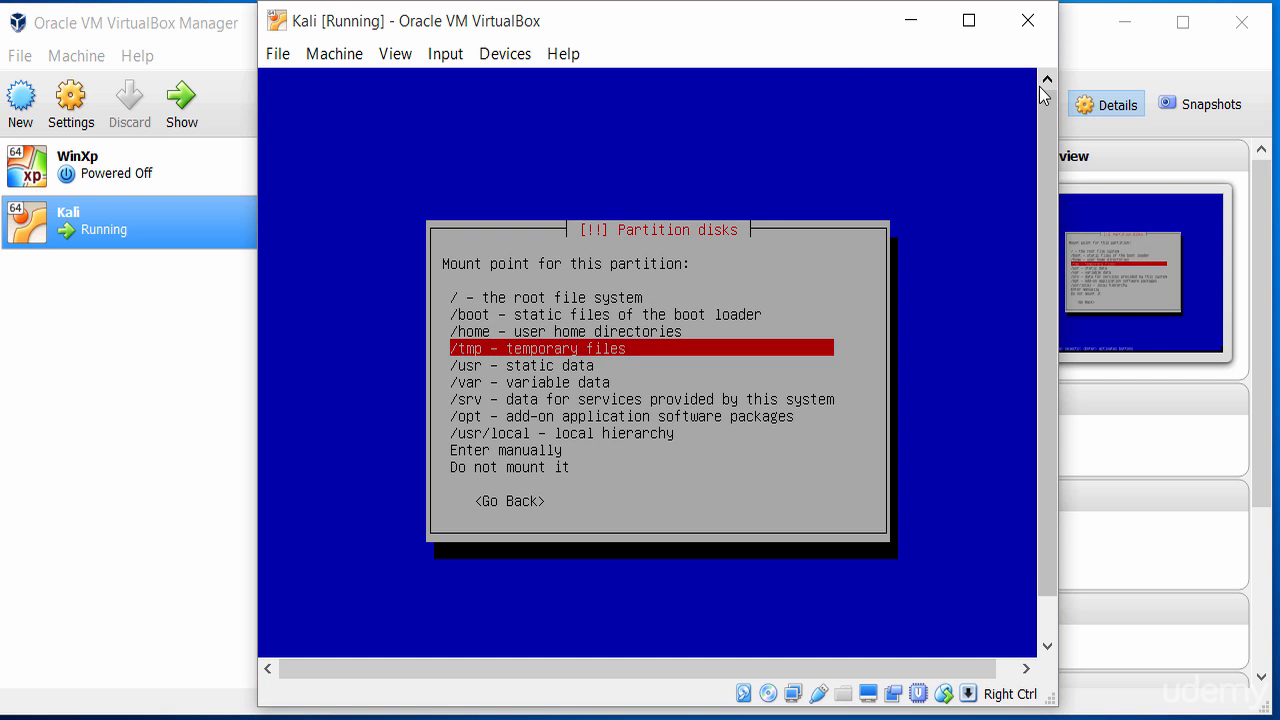
key(Down)
key(Down)
key(Down)
key(Down)
key(Down)
key(Down)
key(Down)
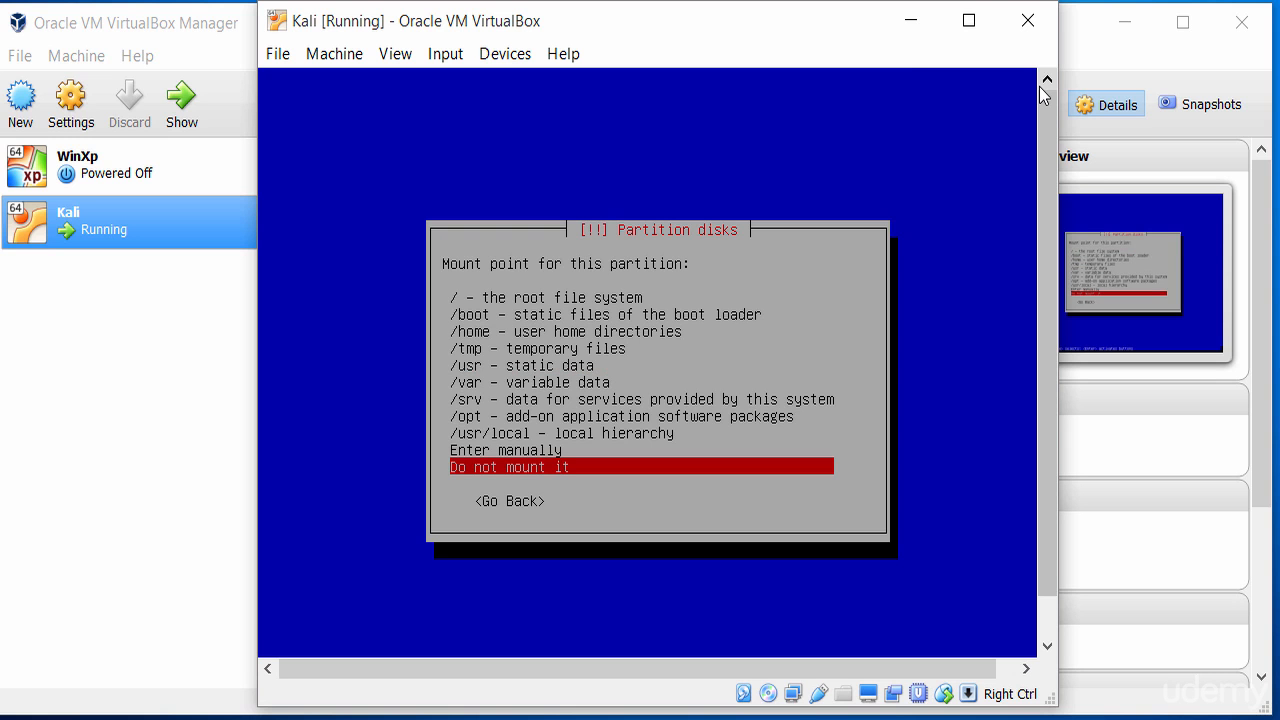
key(Home)
key(Return)
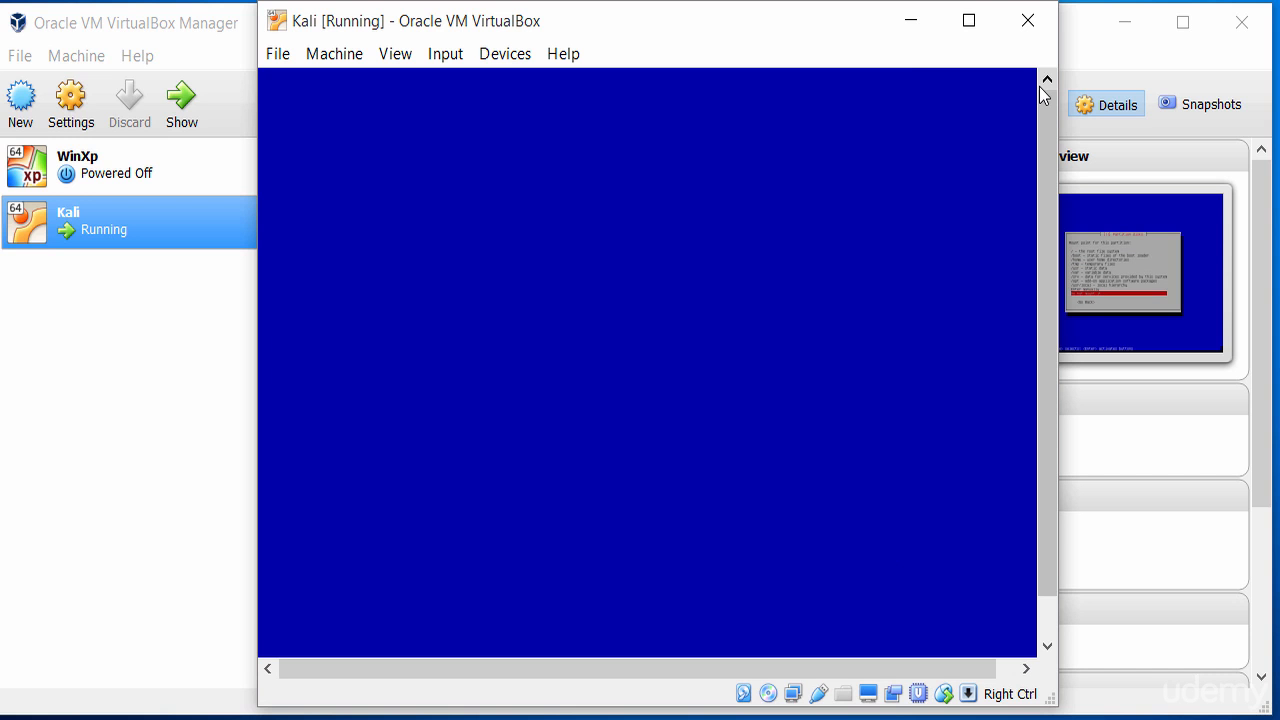
key(Down)
Set partition #2 to be used as swap area and finish its setup
key(Up)
key(Up)
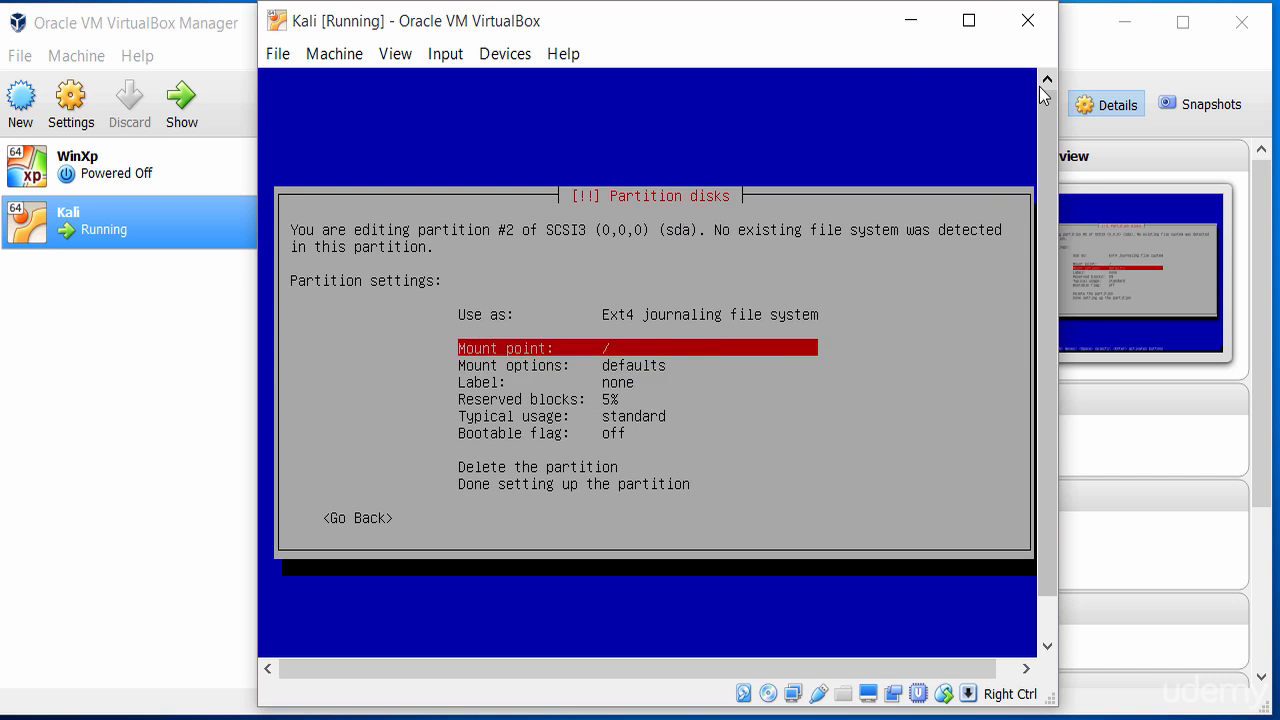
key(Return)
key(Down)
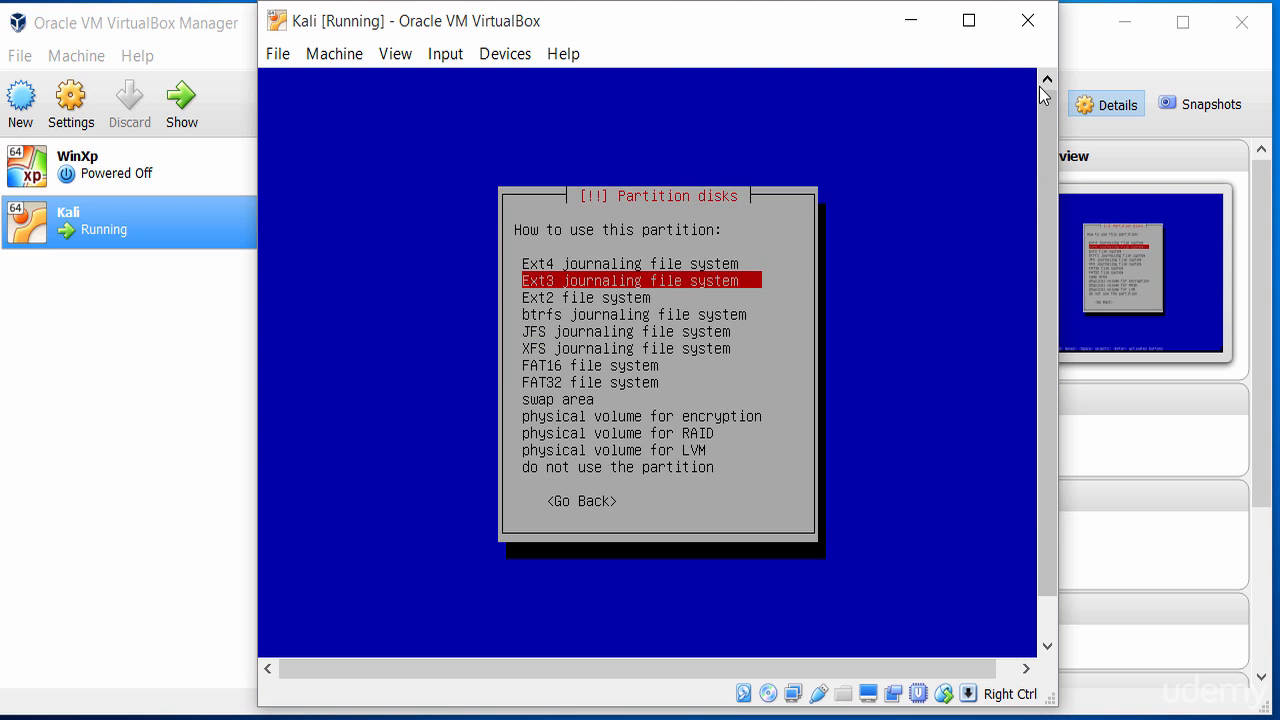
key(Down)
key(Down)
key(Down)
key(Down)
key(Down)
key(Down)
key(Down)
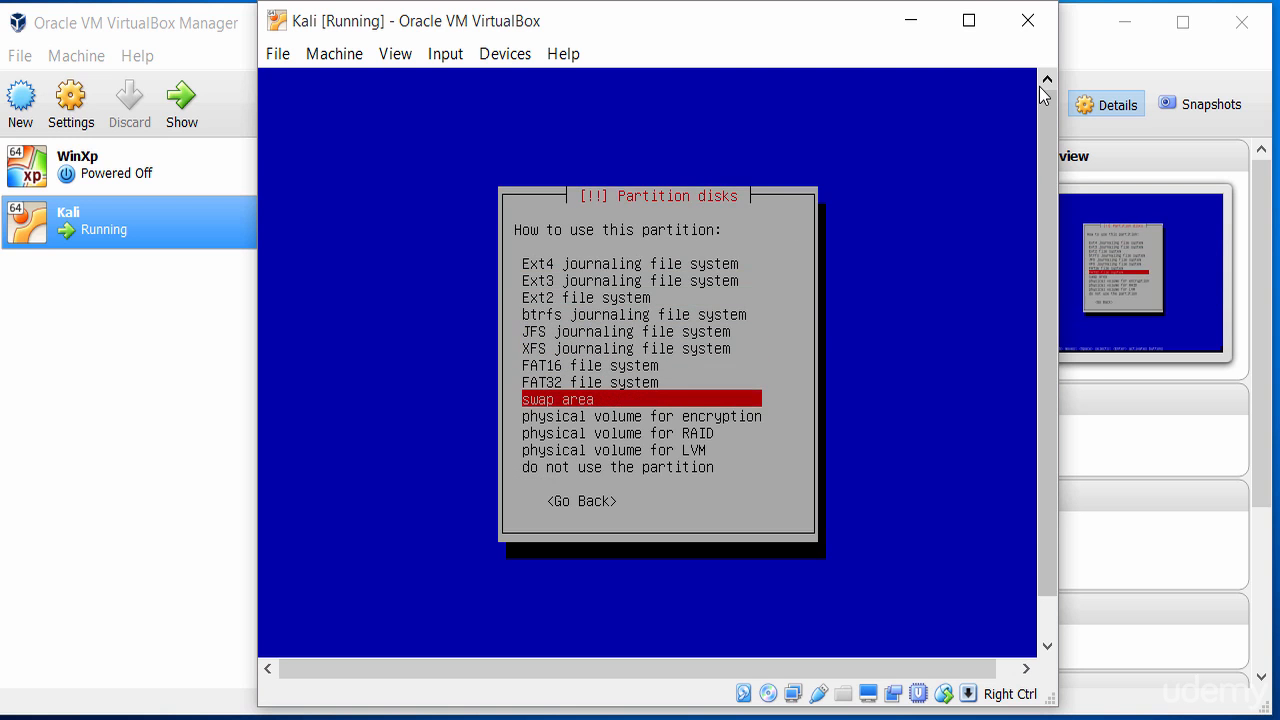
key(Return)
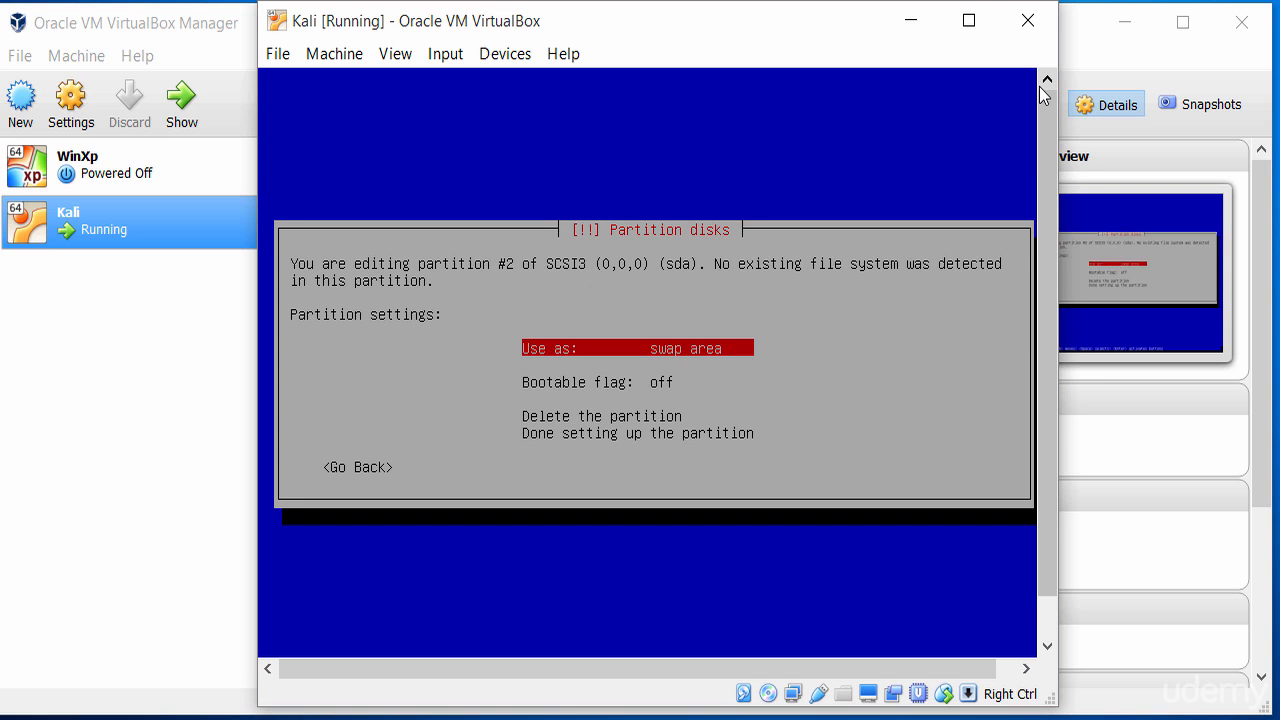
key(Down)
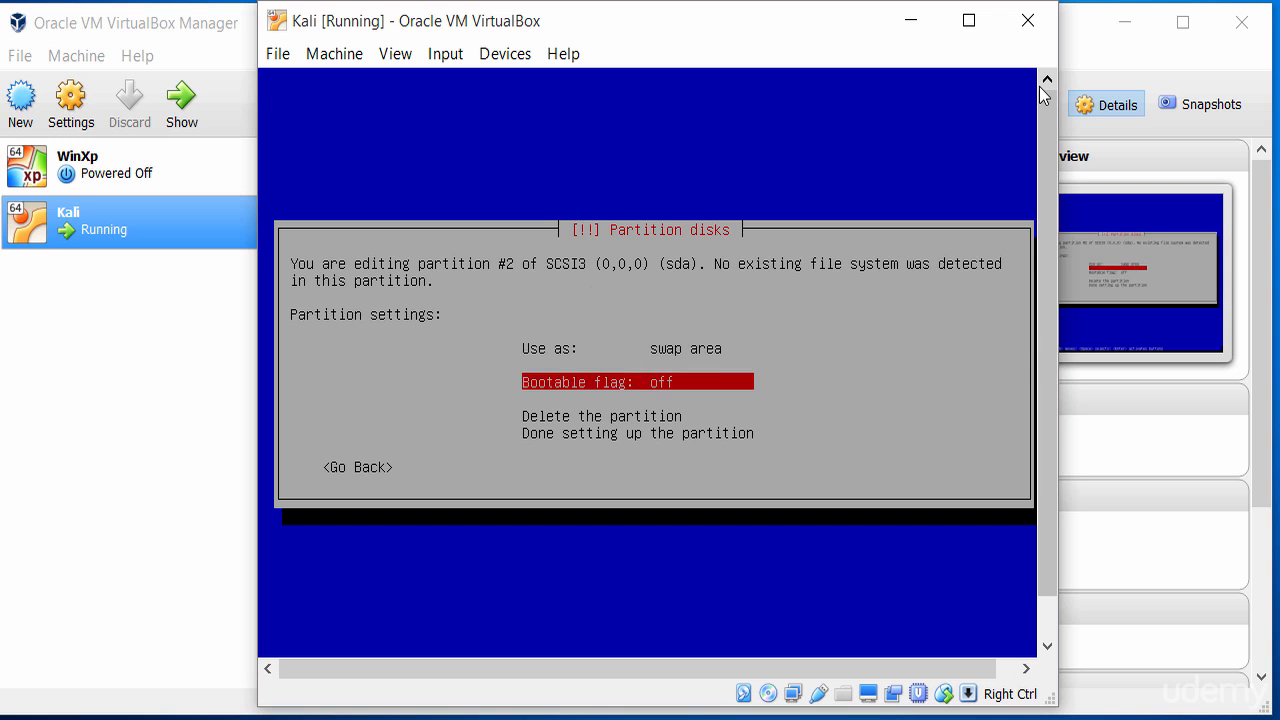
key(Up)
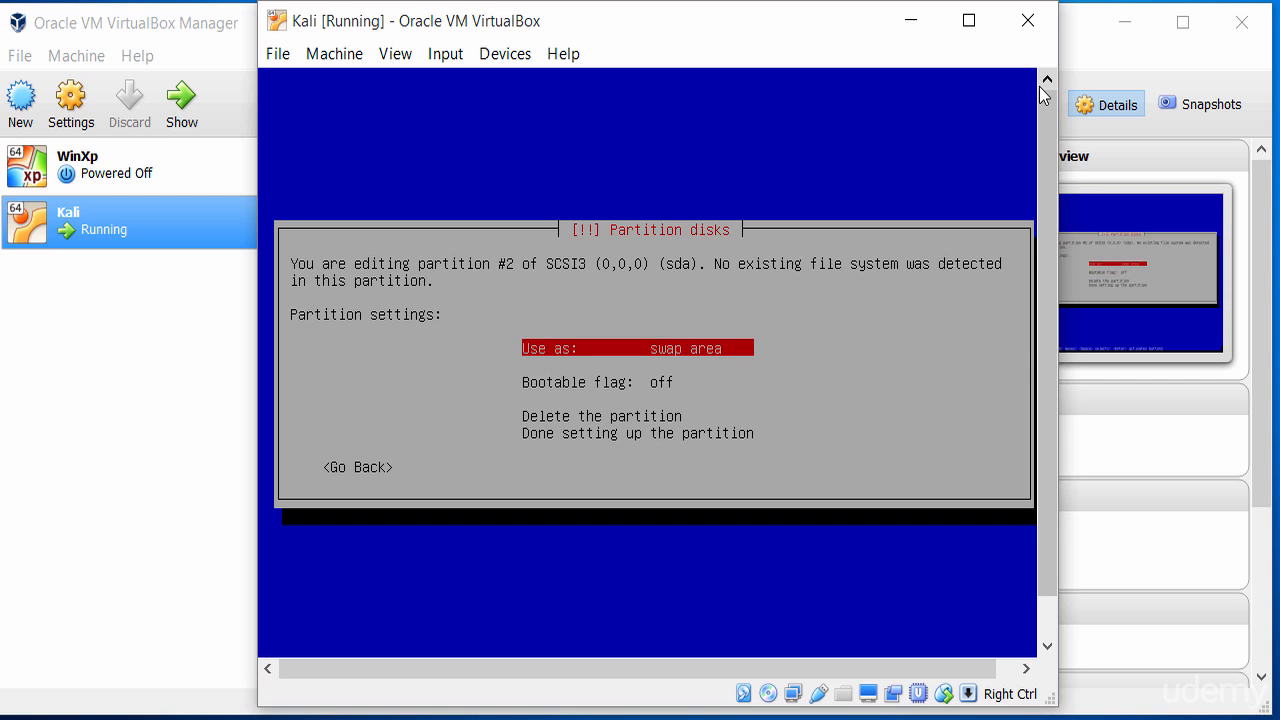
key(Down)
key(Down)
key(Down)
key(Down)
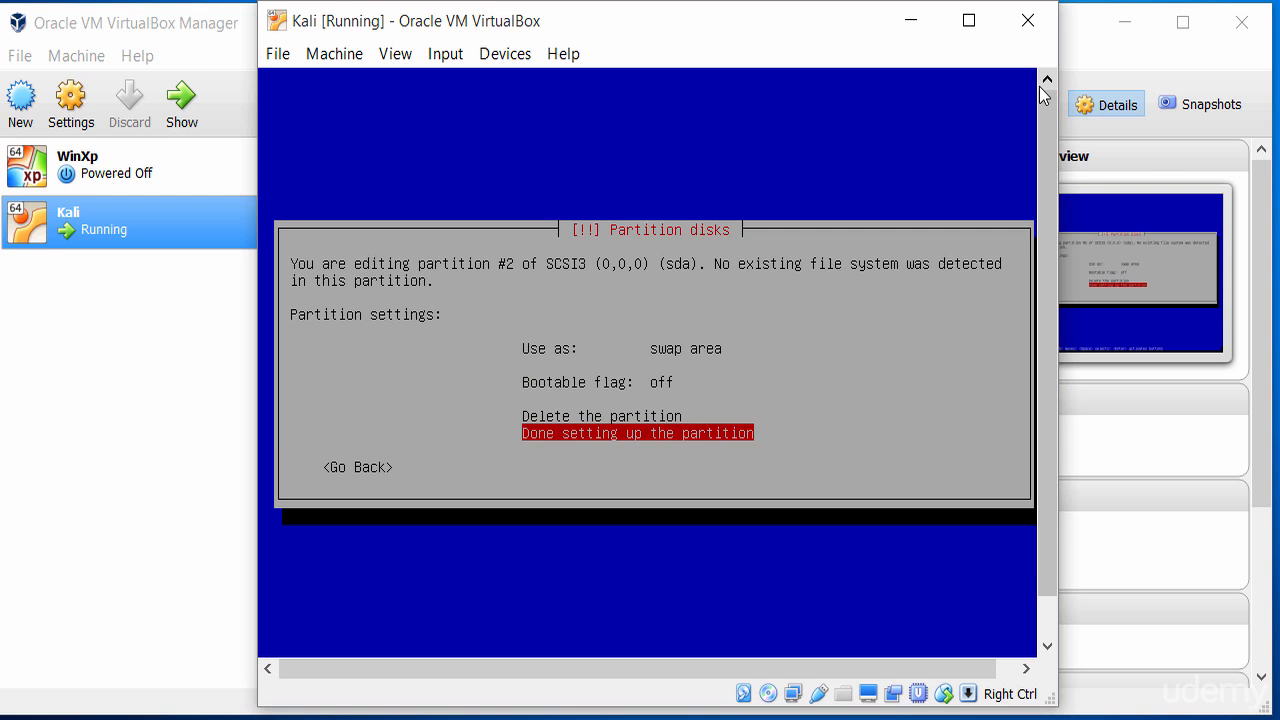
key(Return)
key(Up)
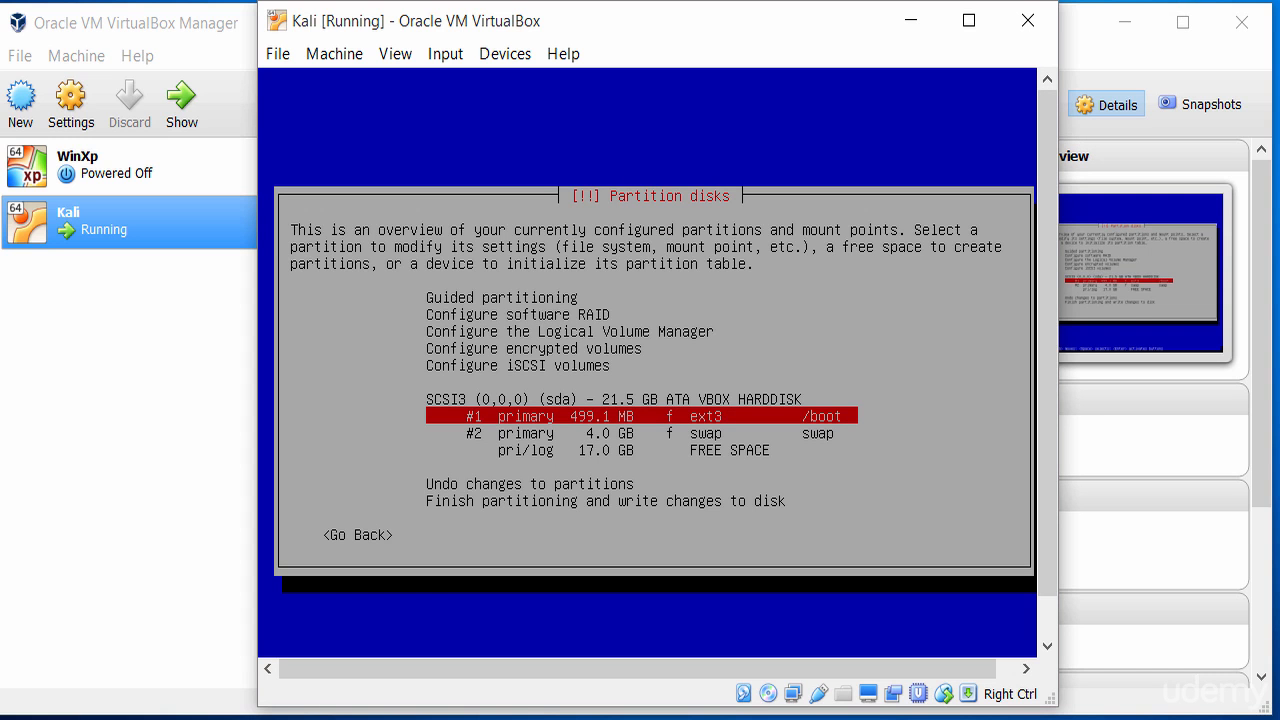
Create primary partition #3 filling the remaining 17.0 GB free space
key(Down)
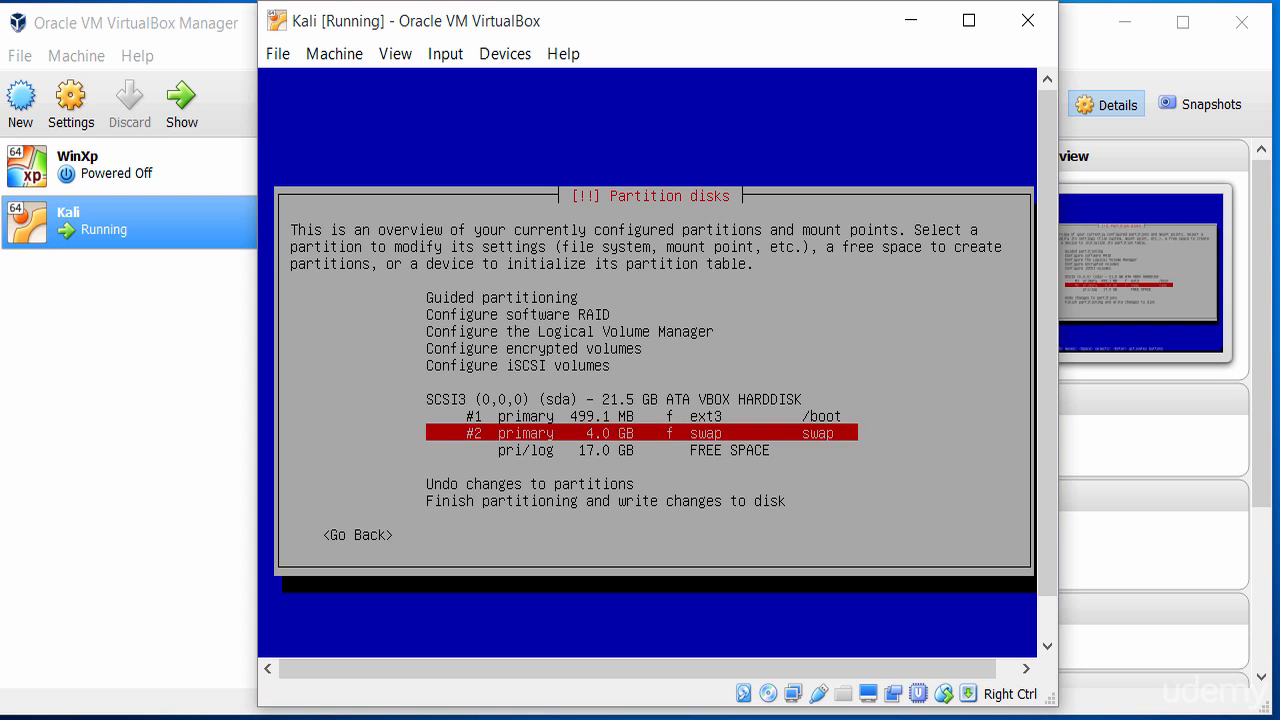
key(Down)
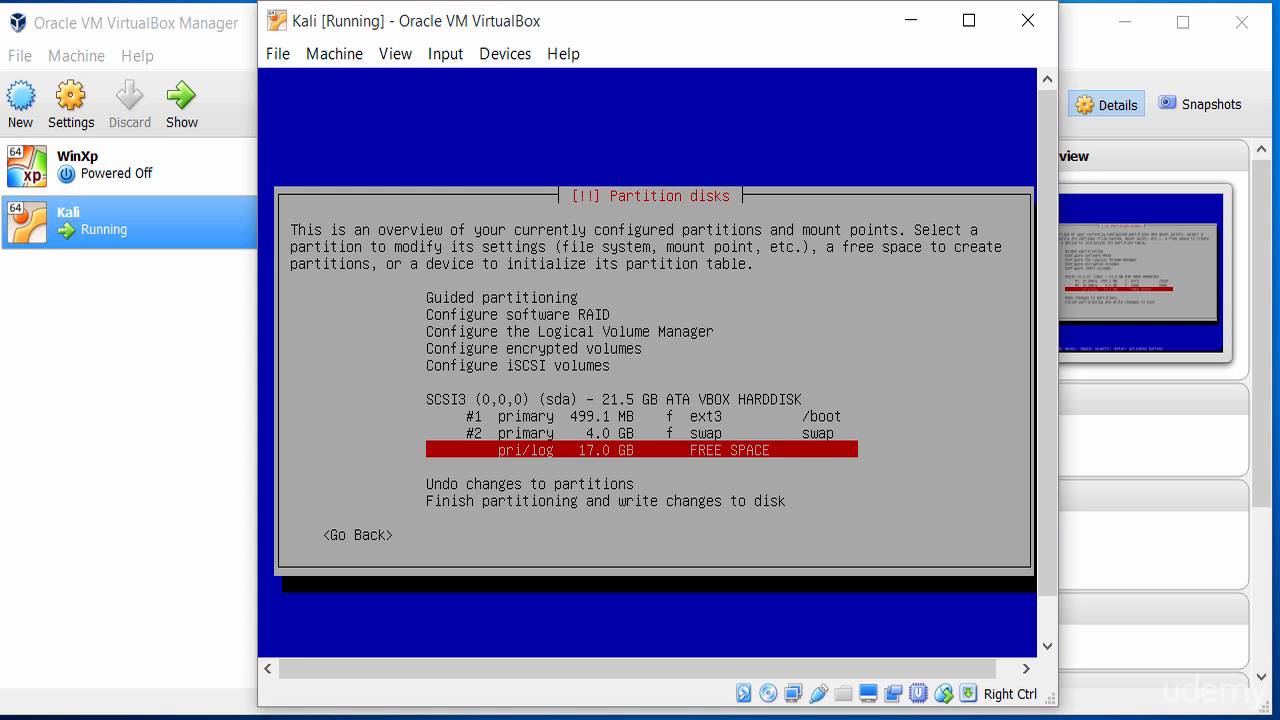
key(Return)
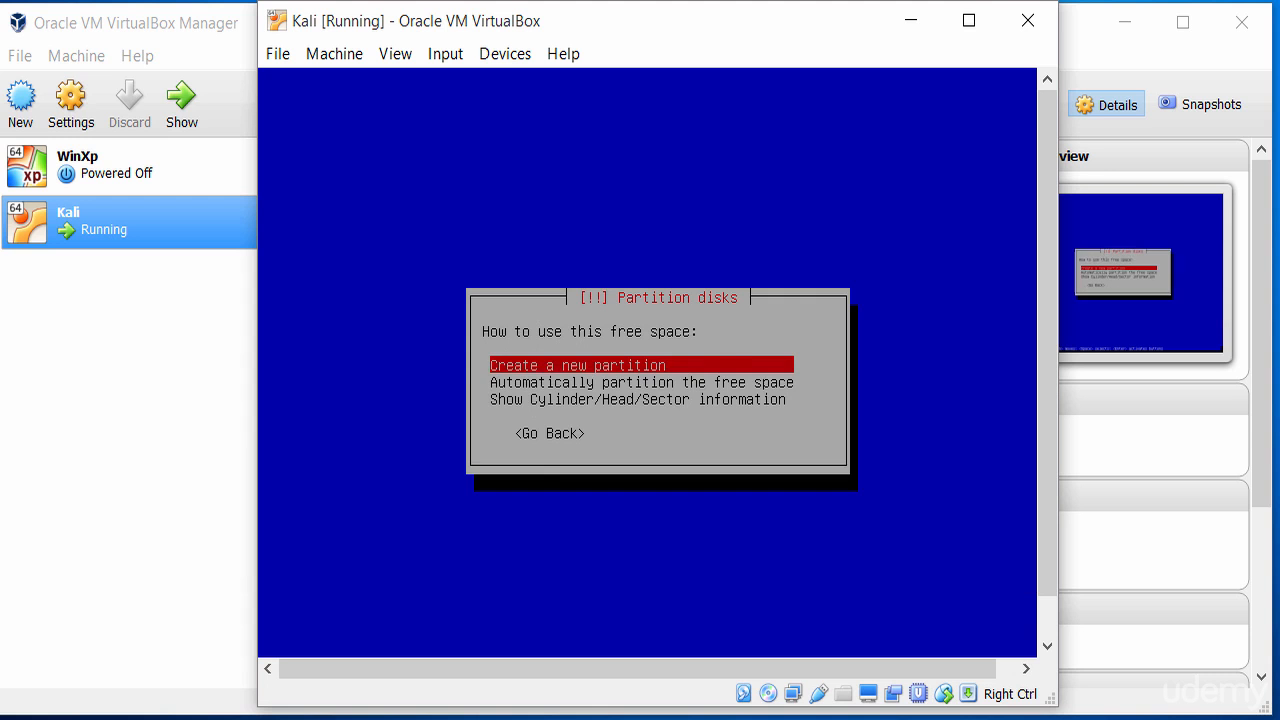
key(Down)
key(Up)
key(Return)
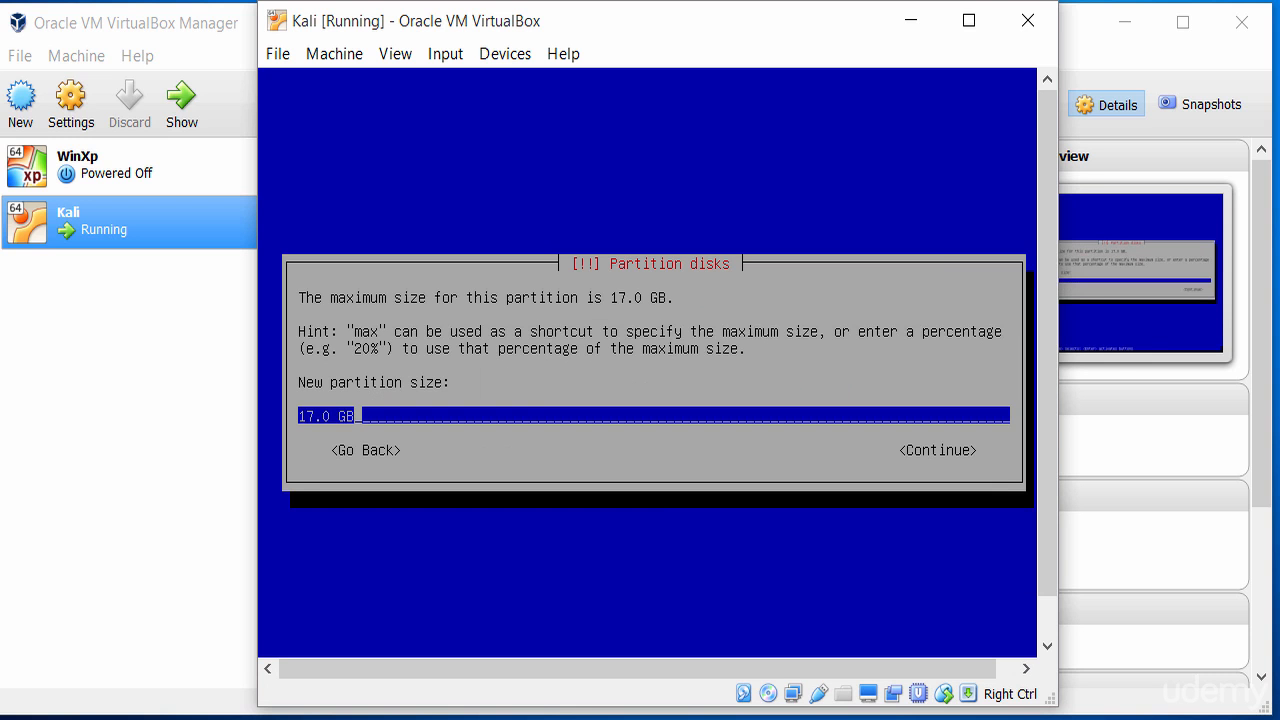
key(Tab)
key(Return)
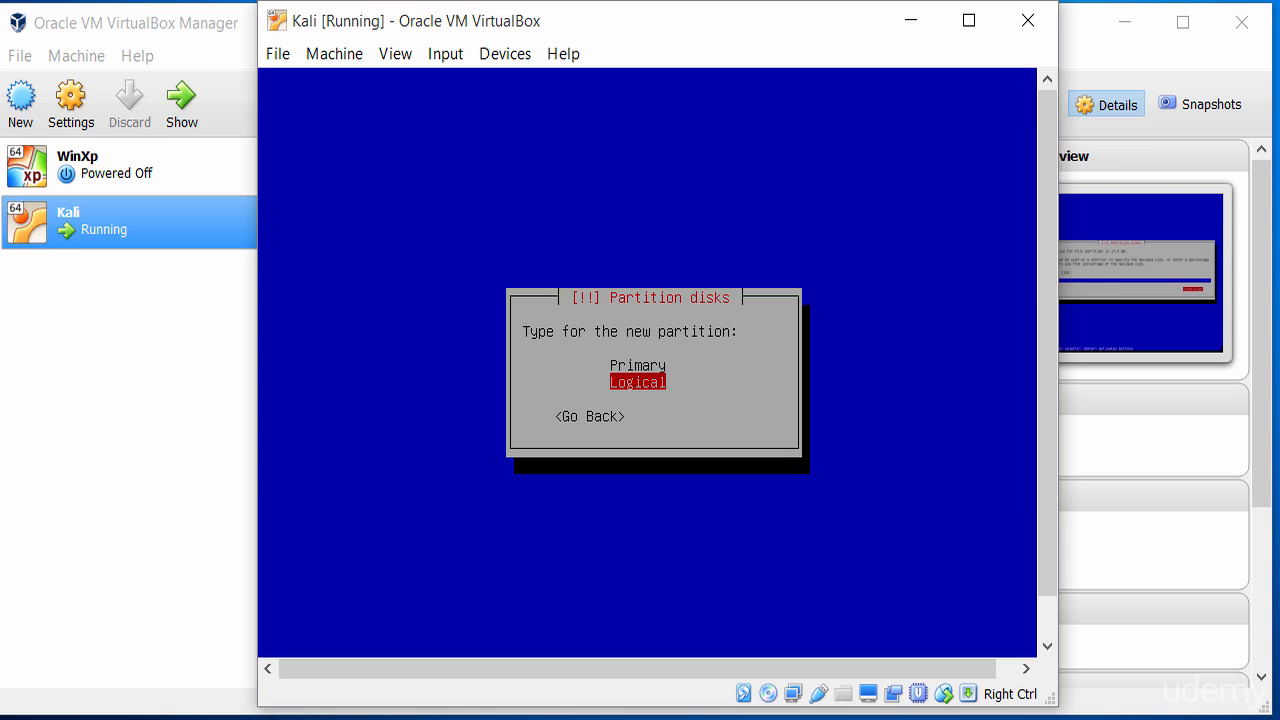
key(Up)
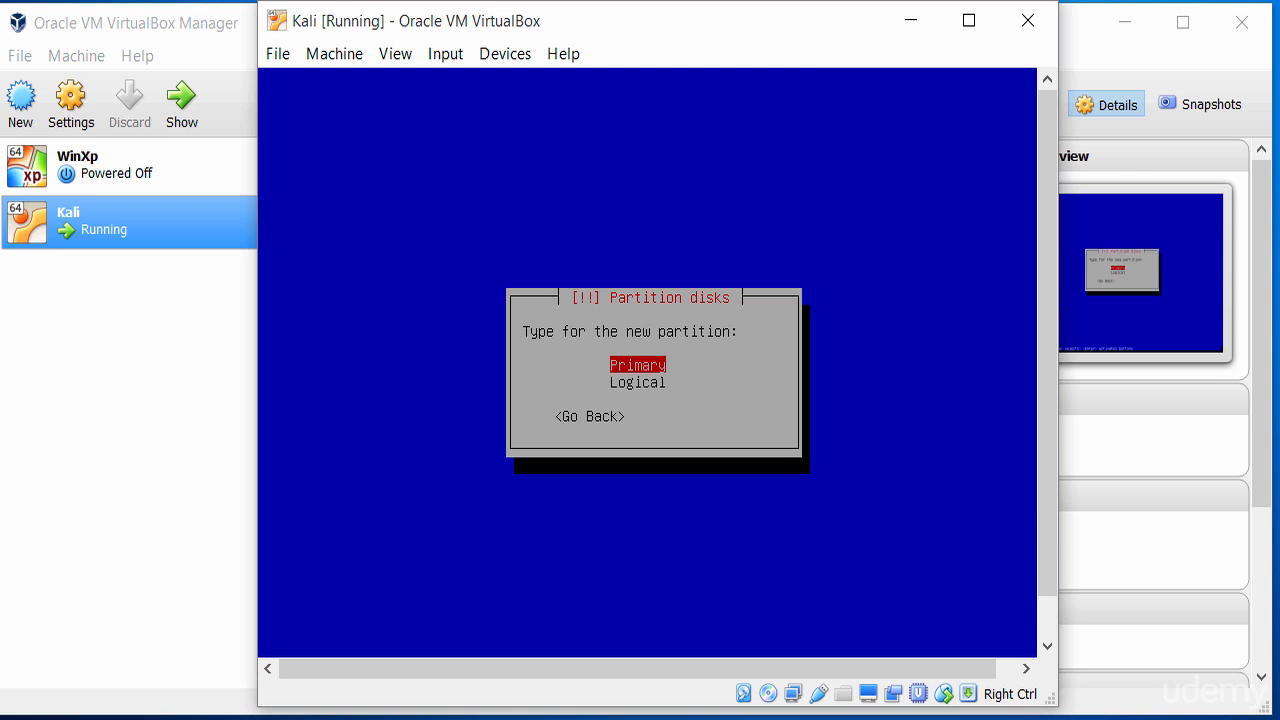
key(Return)
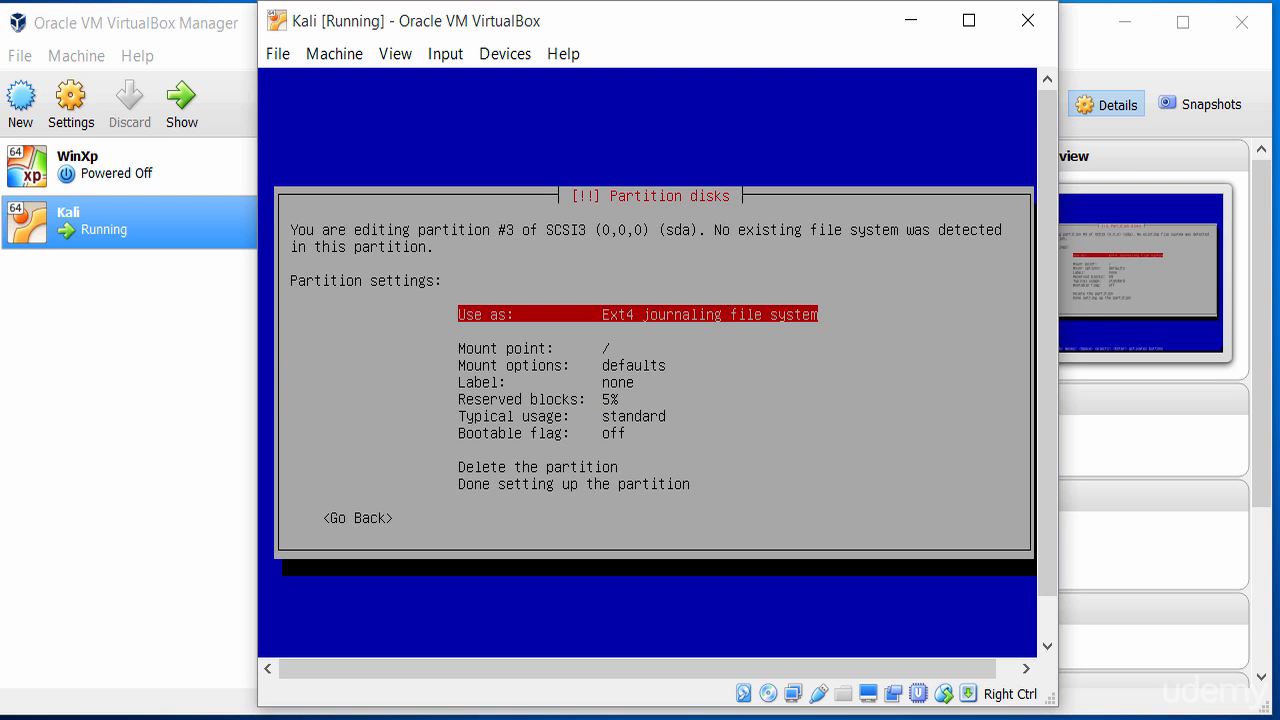
Check partition #3's settings (ext4, mount point /) and mark it done
key(Down)
key(Up)
key(Down)
key(Down)
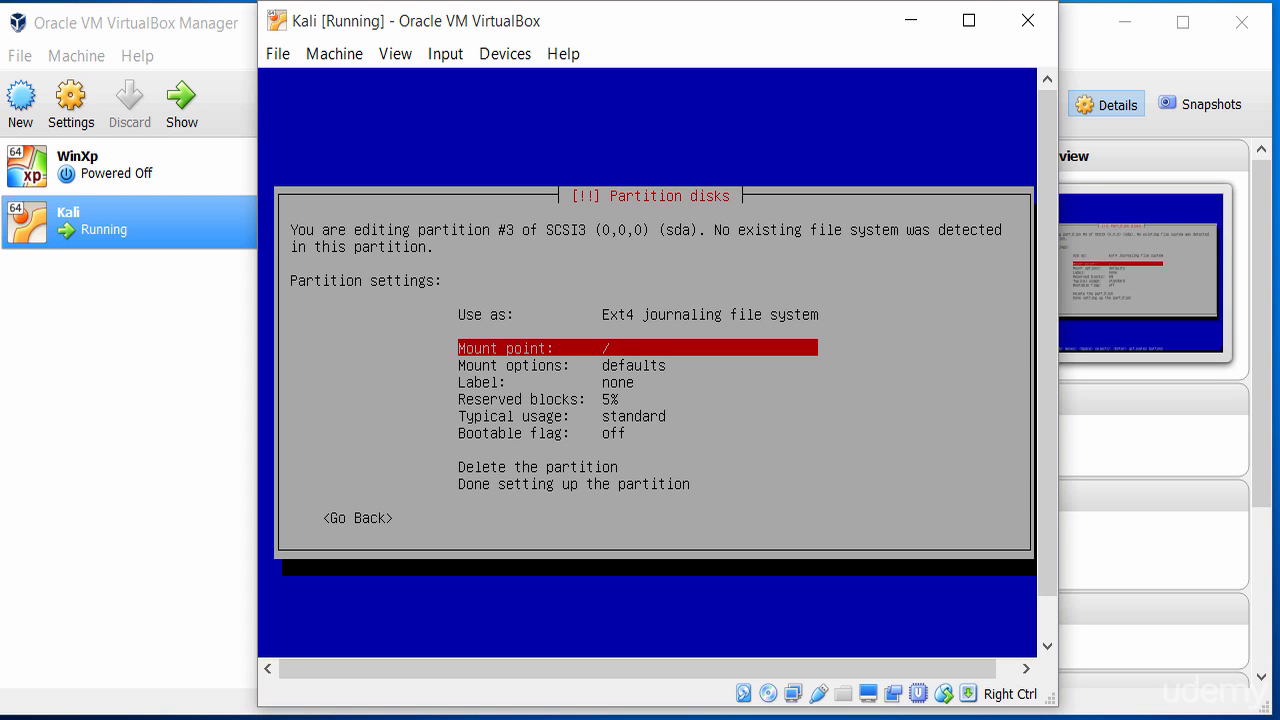
key(Down)
key(Down)
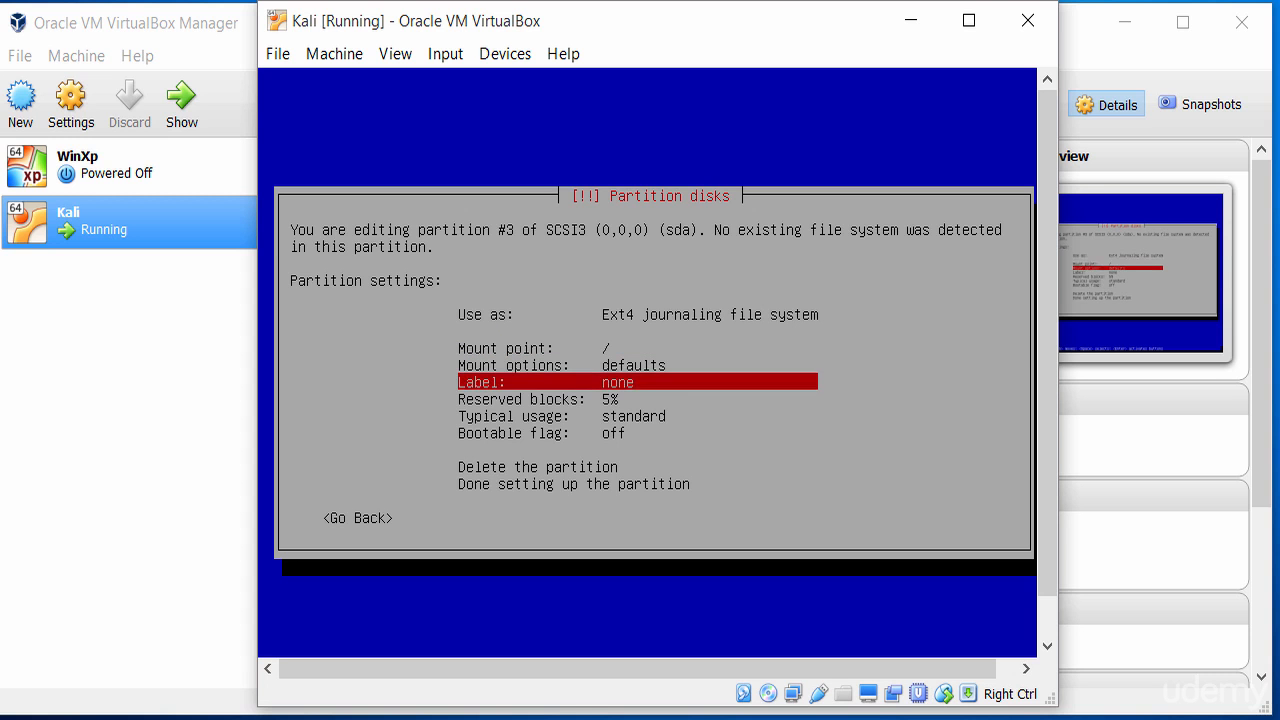
key(Down)
key(Up)
key(Up)
key(Up)
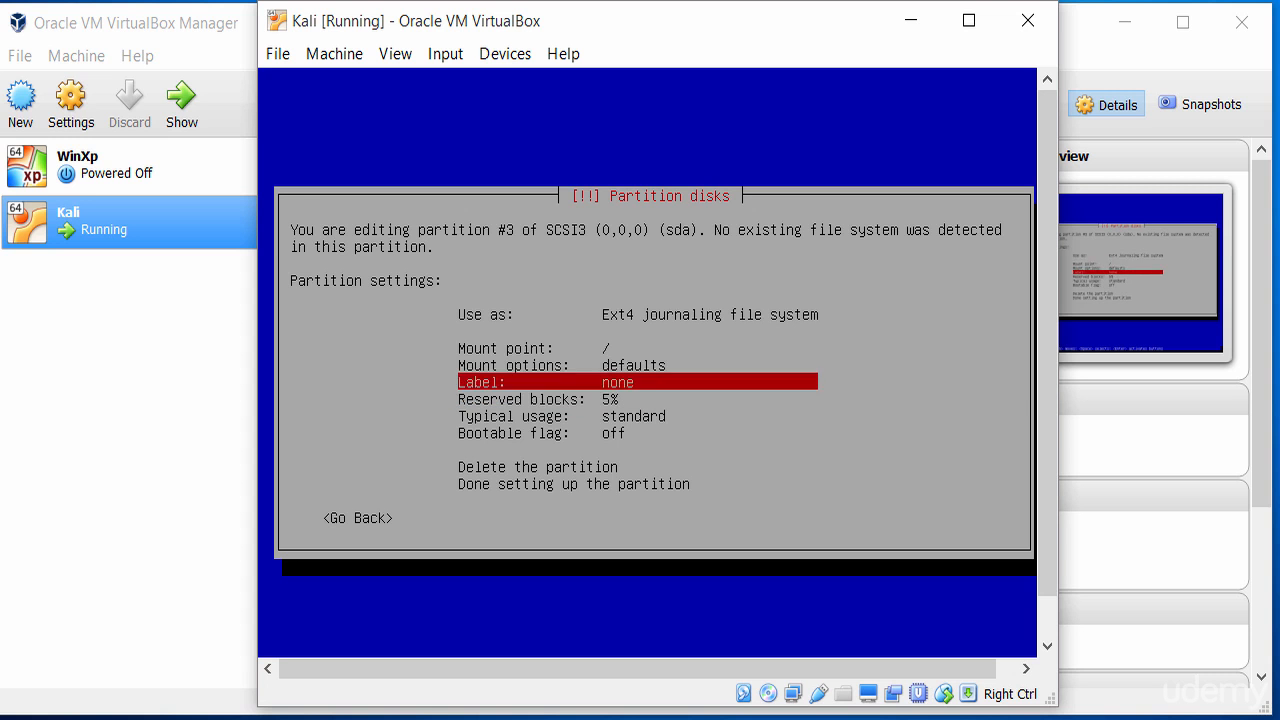
key(Down)
key(Down)
key(Down)
key(Down)
key(Up)
key(Up)
key(Up)
key(Up)
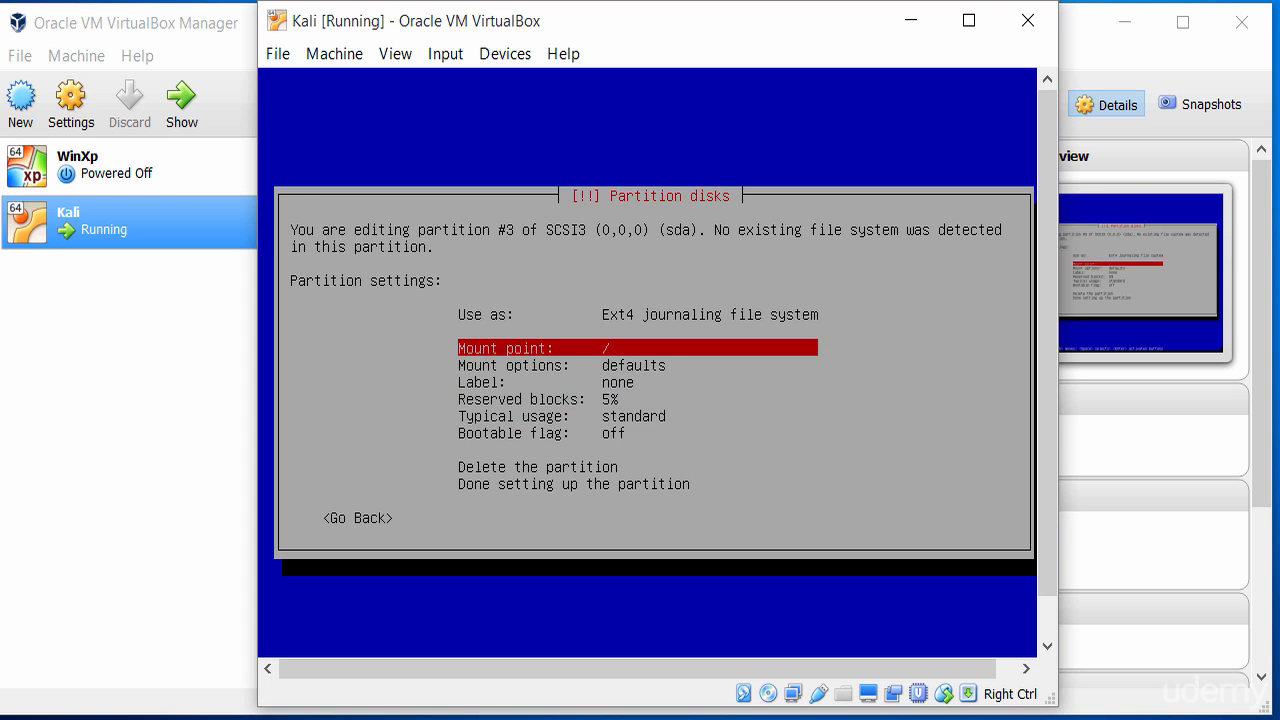
key(Down)
key(Down)
key(Down)
key(Down)
key(Down)
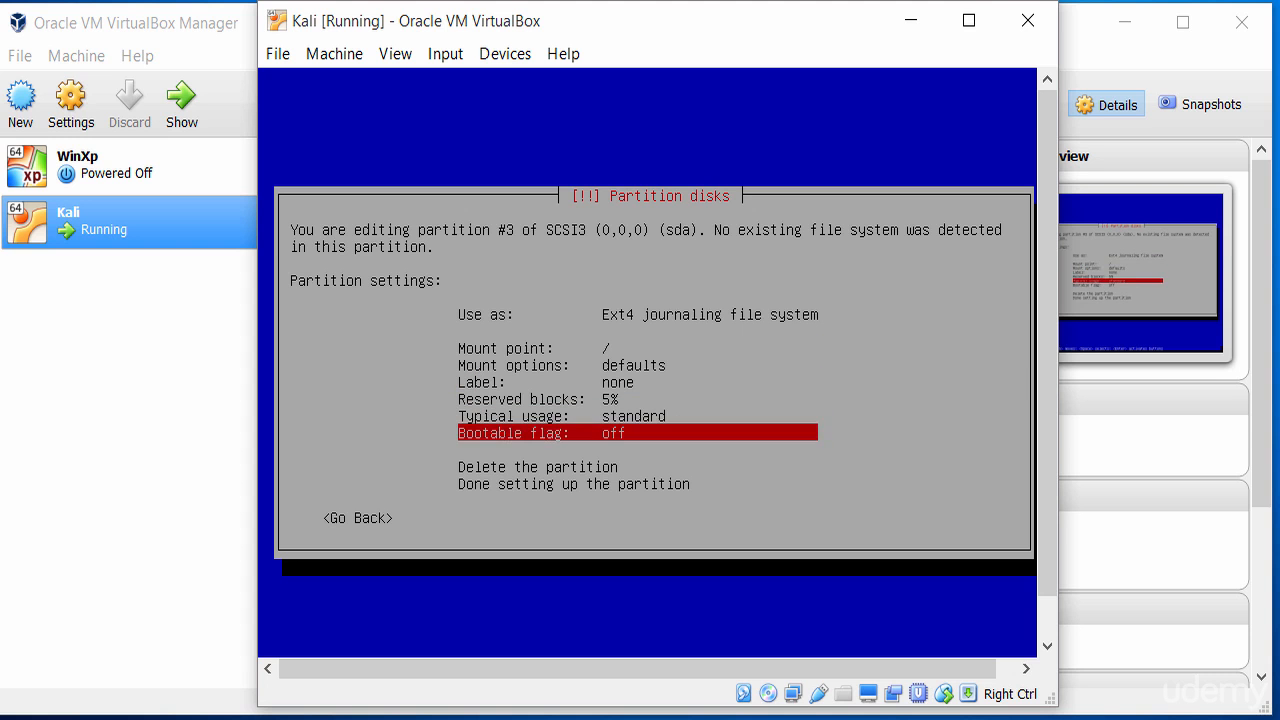
key(Down)
key(Down)
key(Down)
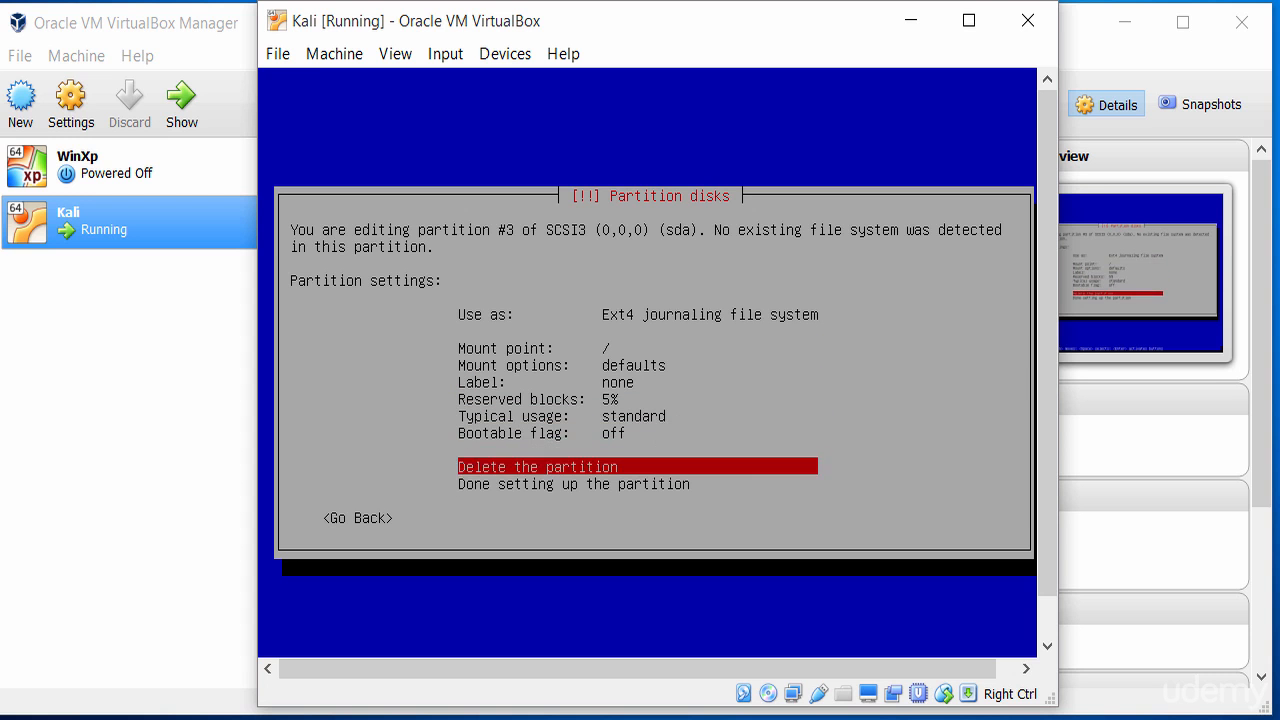
key(Return)
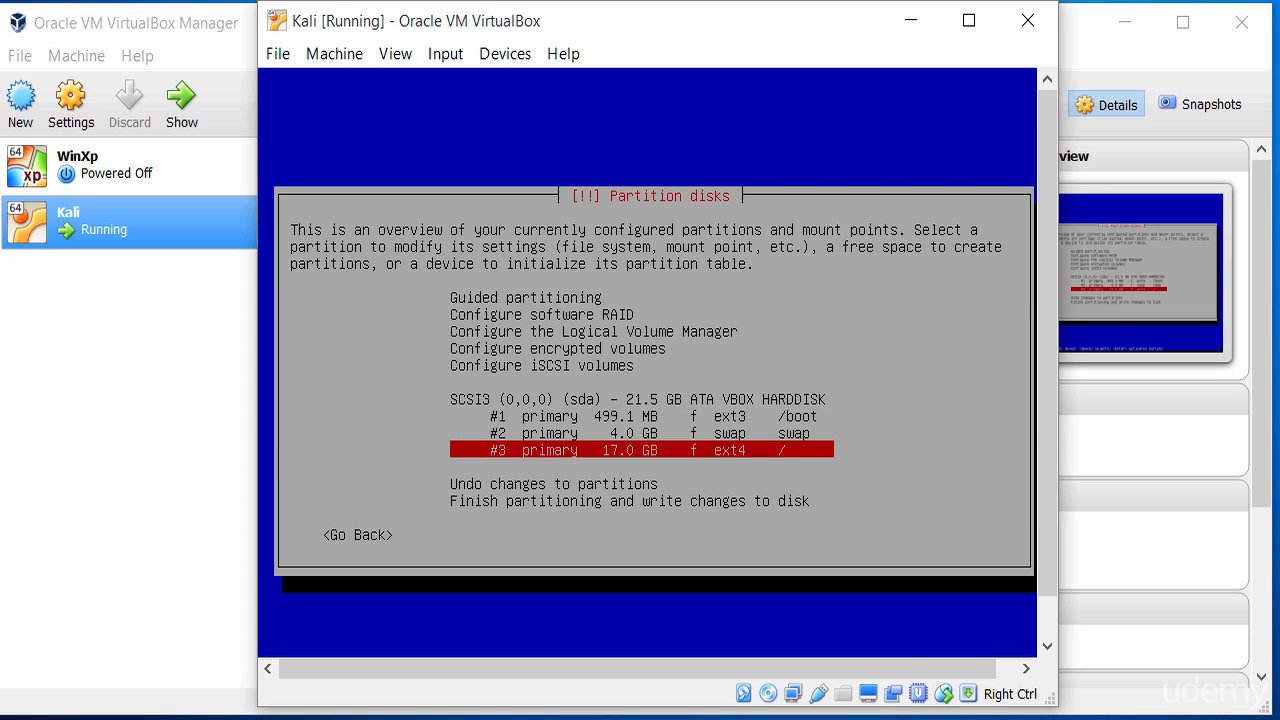
Review the /boot, swap and ext4 root partitions in the overview
key(Up)
key(Up)
key(Up)
key(Down)
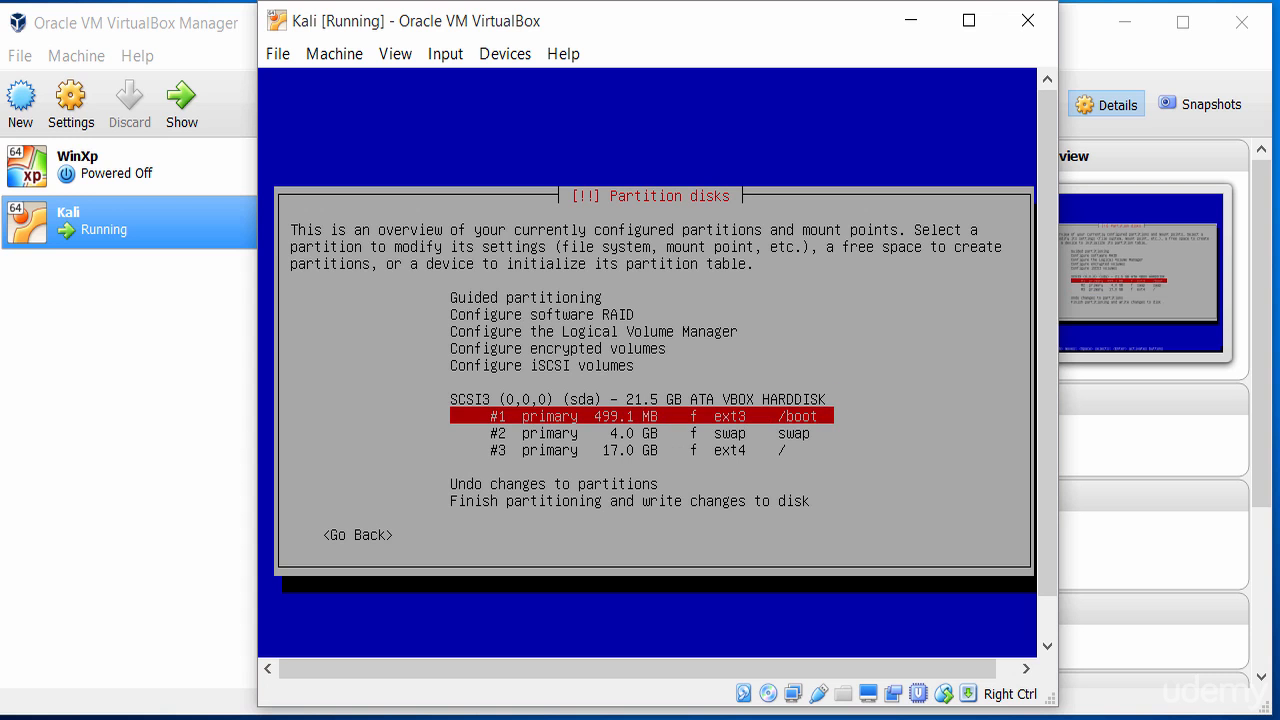
key(Down)
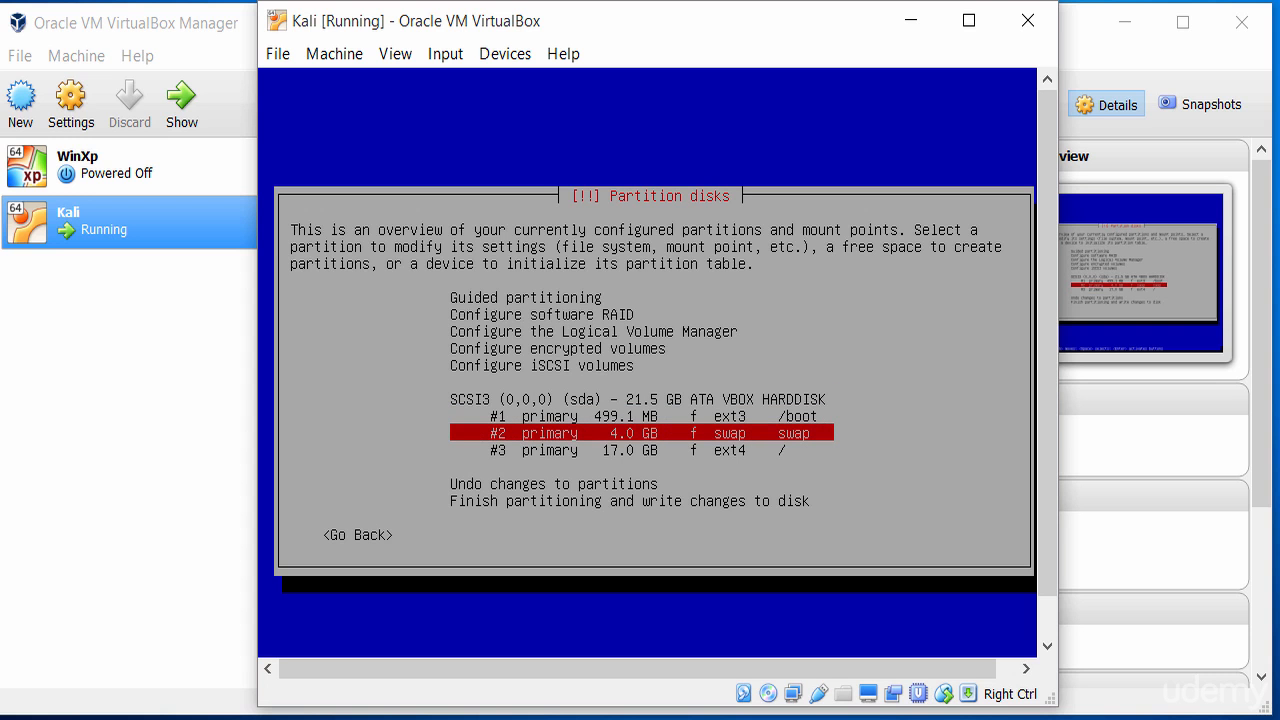
key(Down)
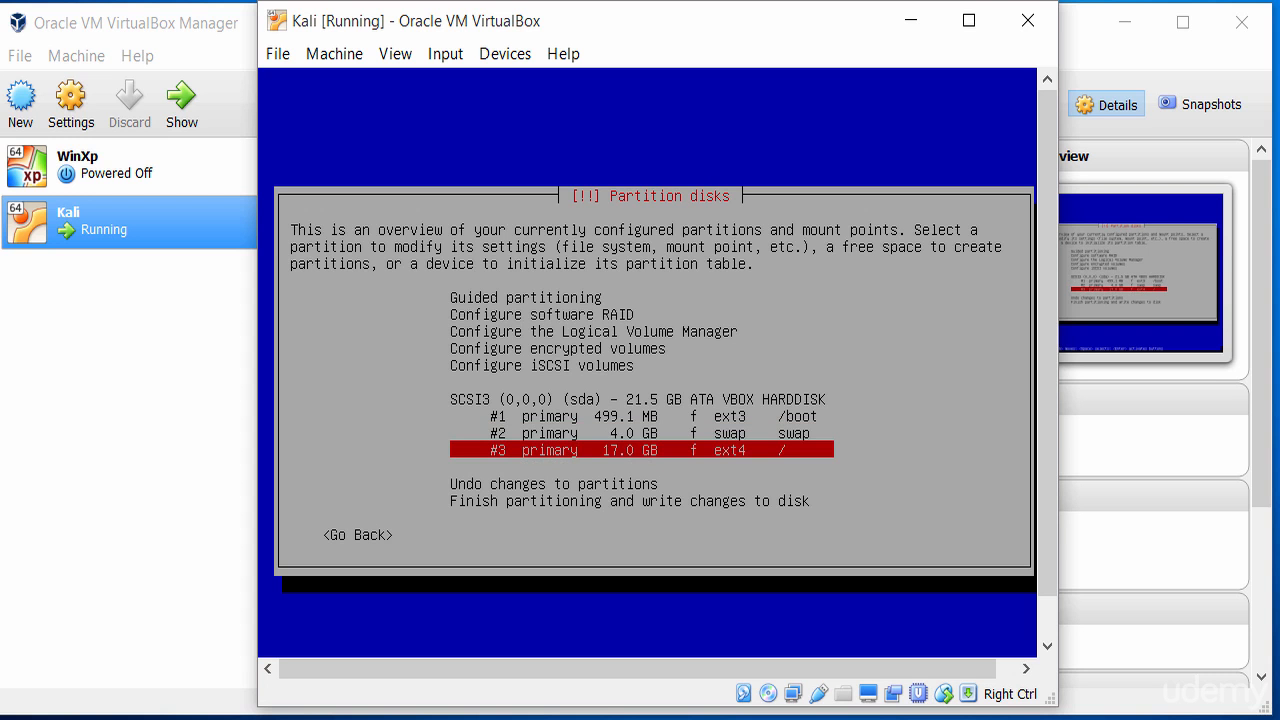
Finish partitioning and answer Yes to write the changes to disk
key(Down)
key(Down)
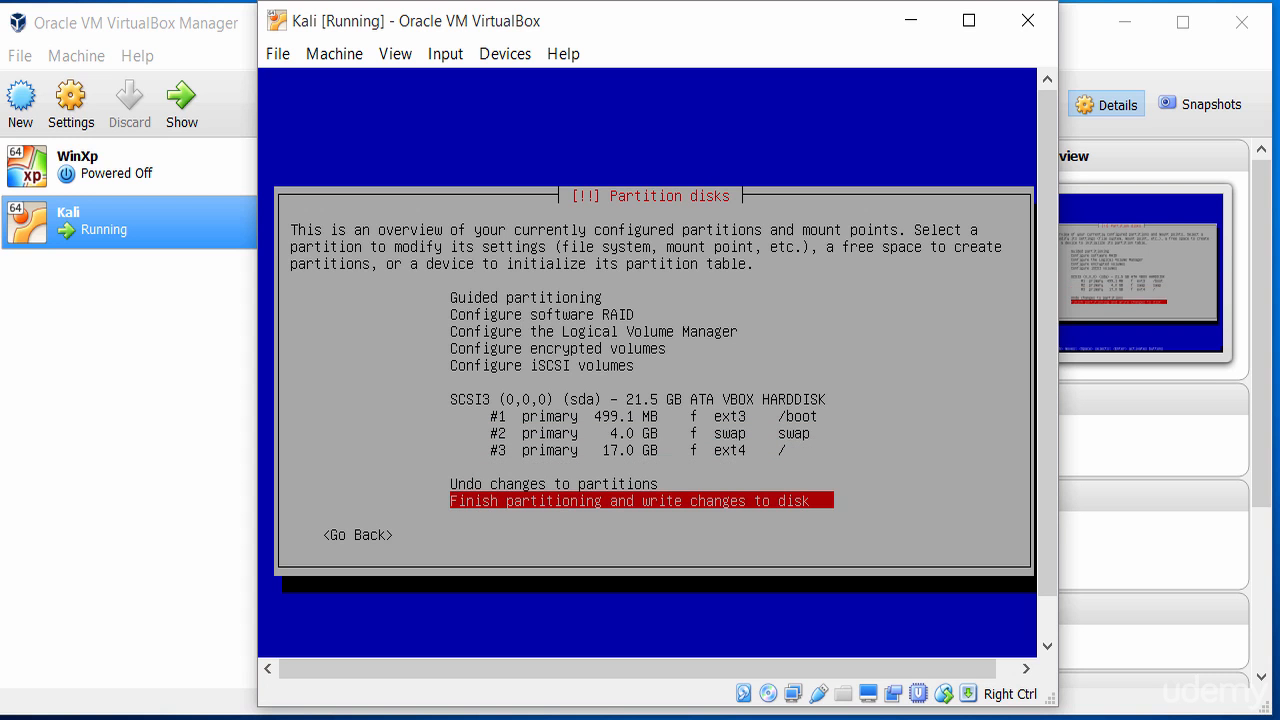
key(Return)
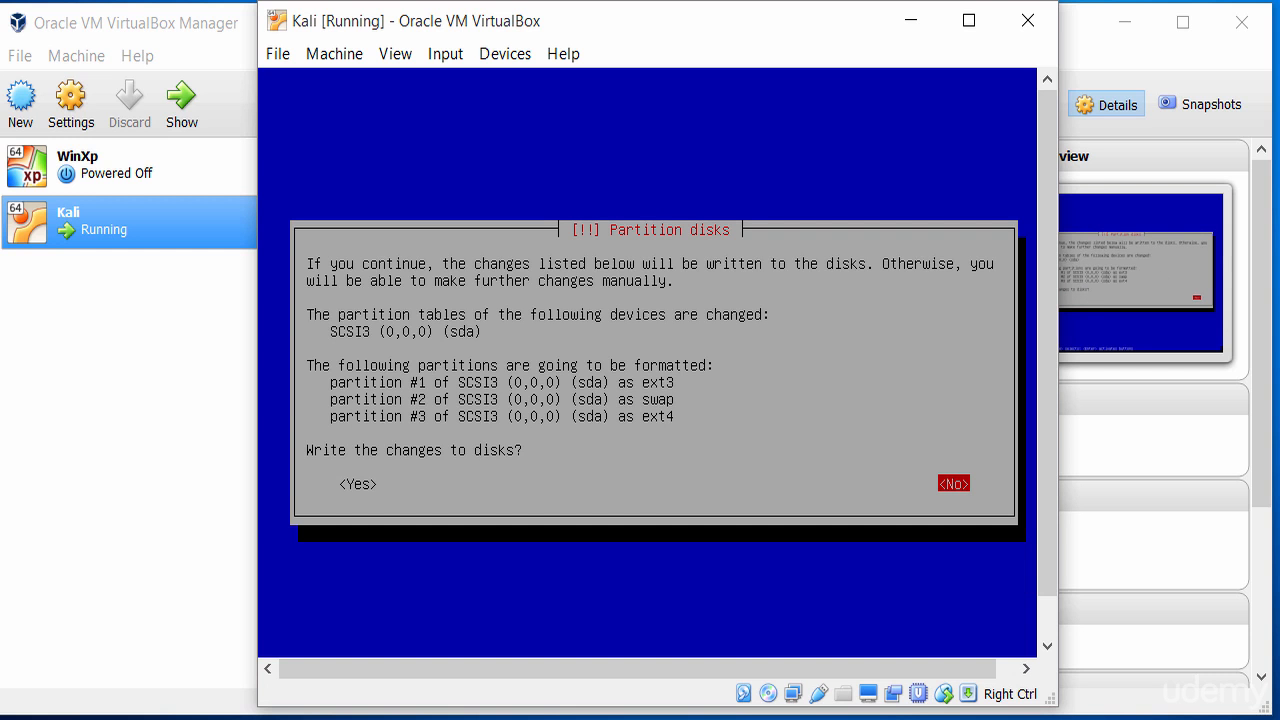
key(Left)
key(Return)
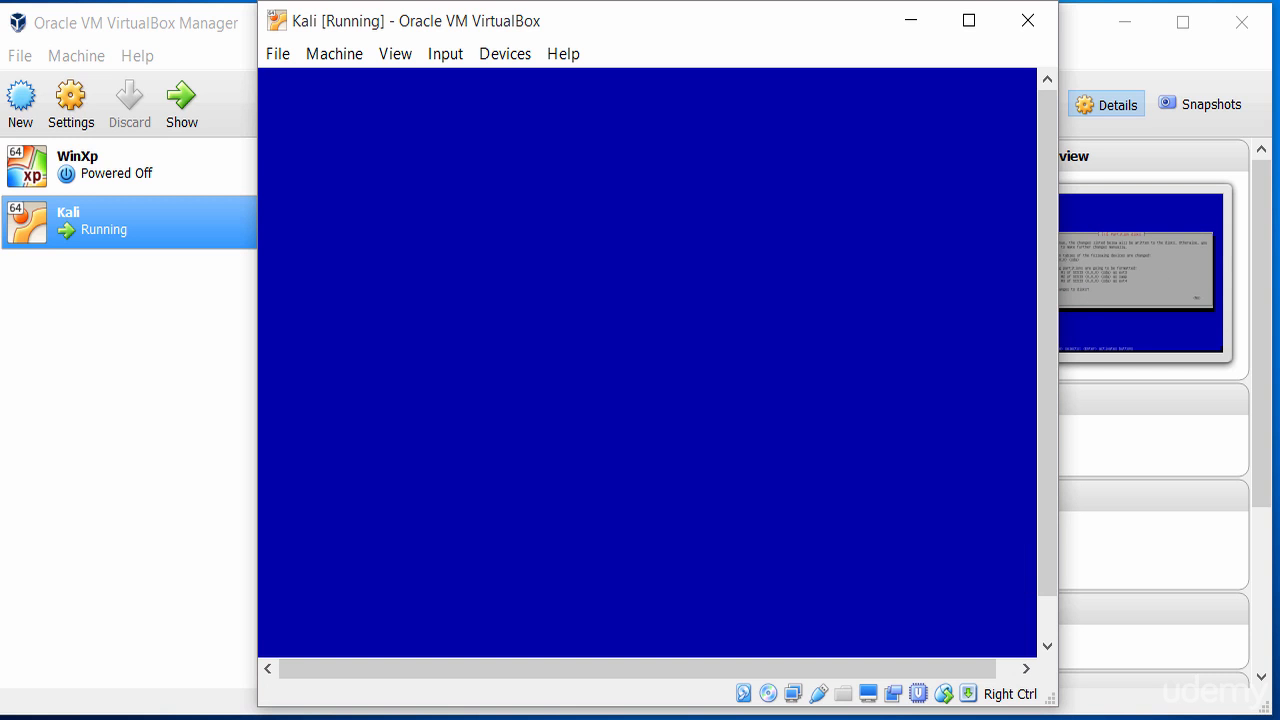